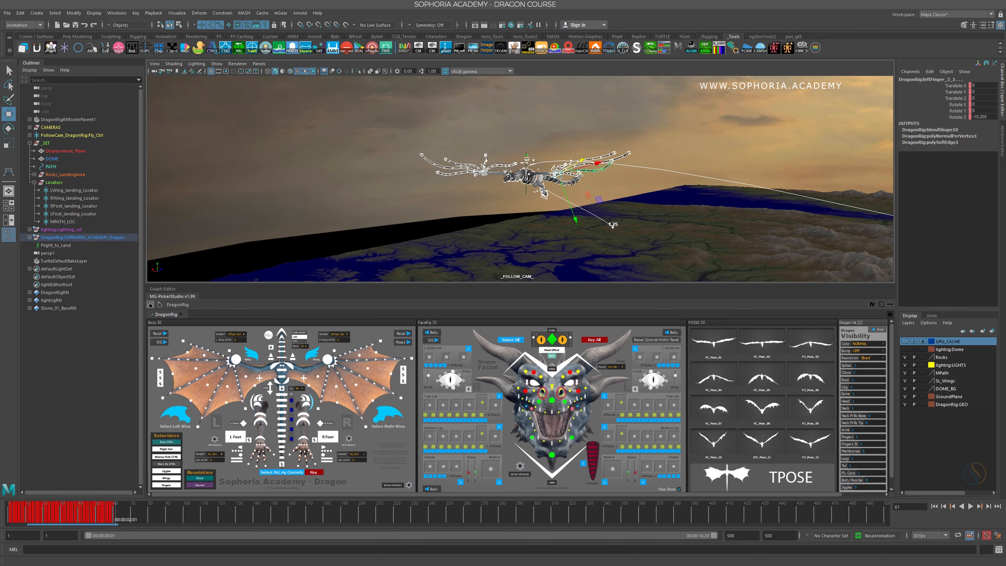
# Step: Select the Left_Turn.anim clip from the dragon flight cycles in Studio Library and move the current time to frame 60
pyautogui.moveTo(0, 99); pyautogui.dragTo(714, 236)
pyautogui.moveTo(504, 396)
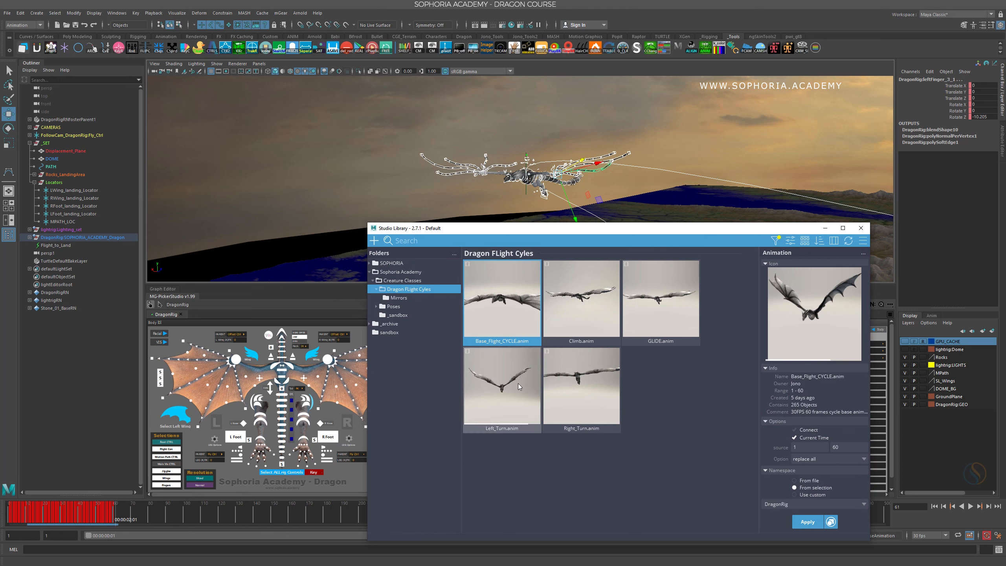
pyautogui.click(506, 390)
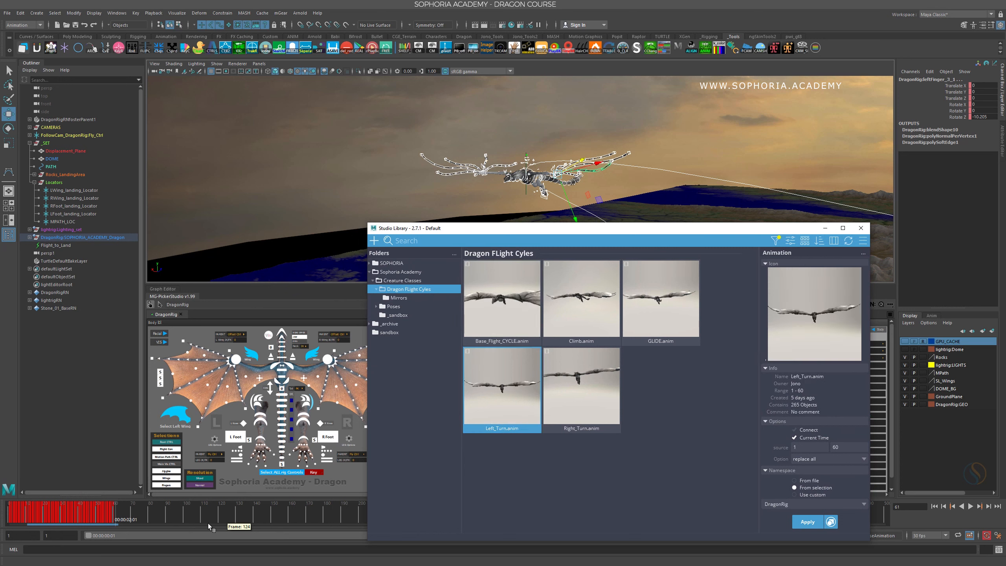
pyautogui.click(114, 513)
pyautogui.hotkey('alt', 'v')
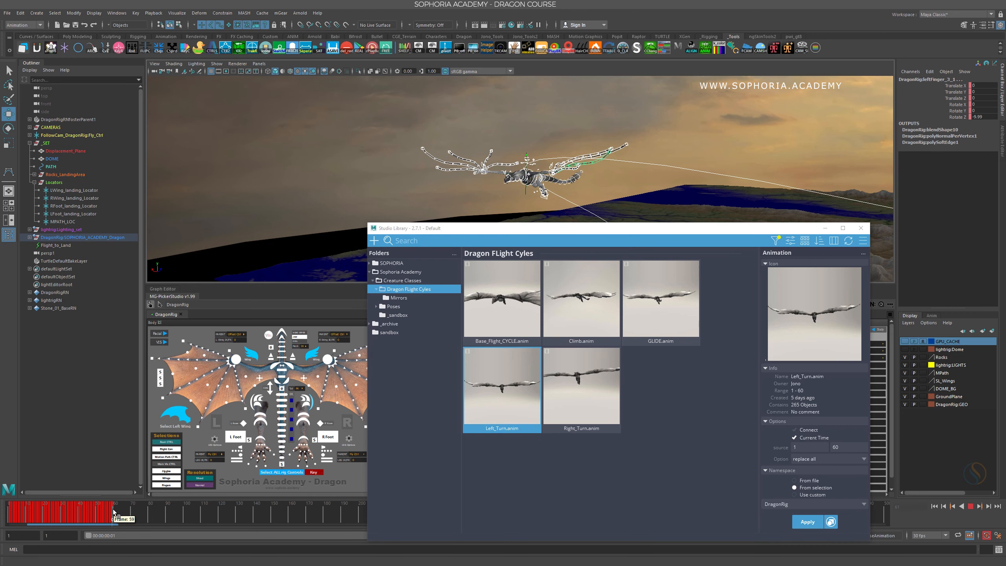
pyautogui.hotkey('alt', 'v')
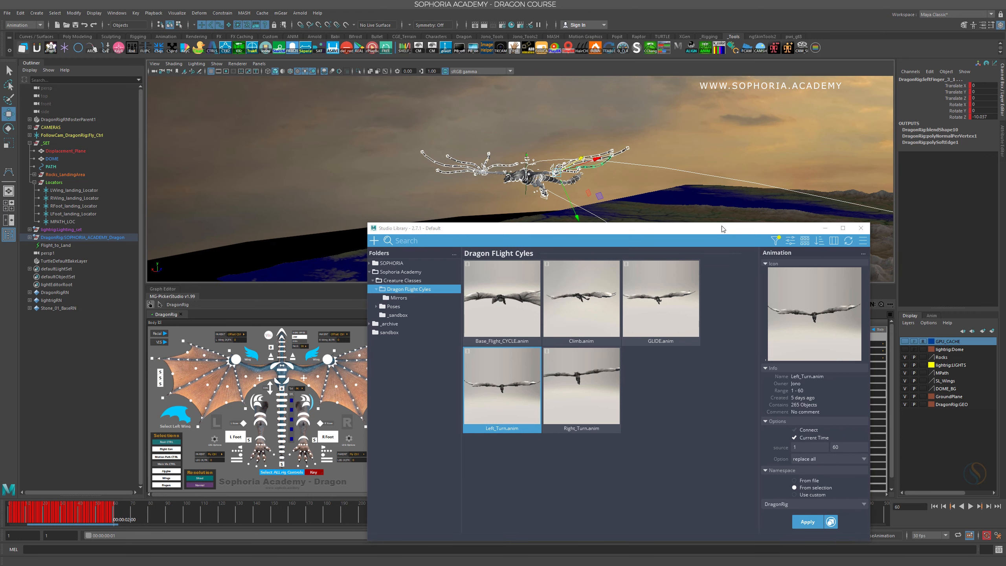
# Step: Shorten the visible playback range so it ends at frame 256
pyautogui.moveTo(725, 229); pyautogui.dragTo(746, 159)
pyautogui.moveTo(713, 535); pyautogui.dragTo(404, 516)
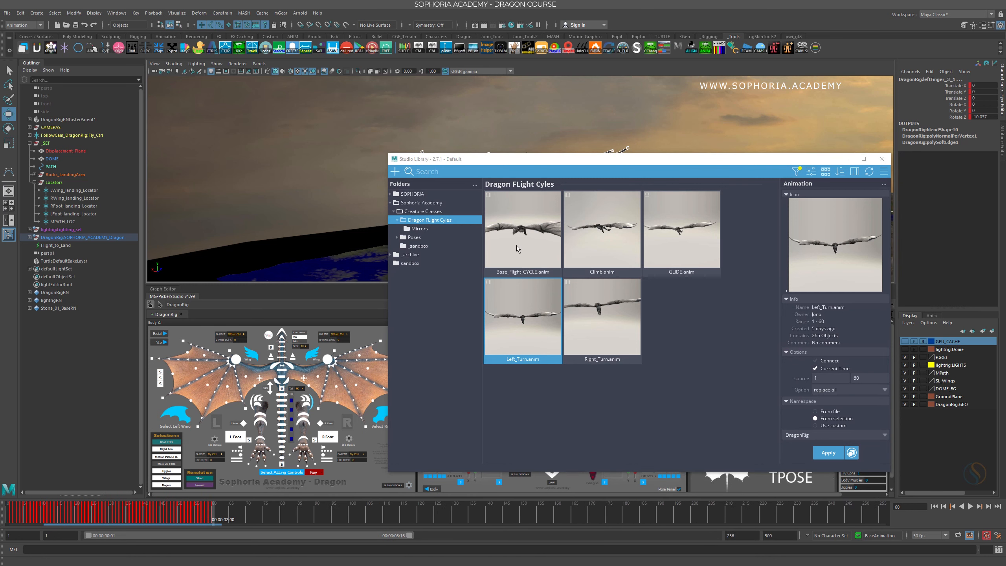
pyautogui.moveTo(544, 251)
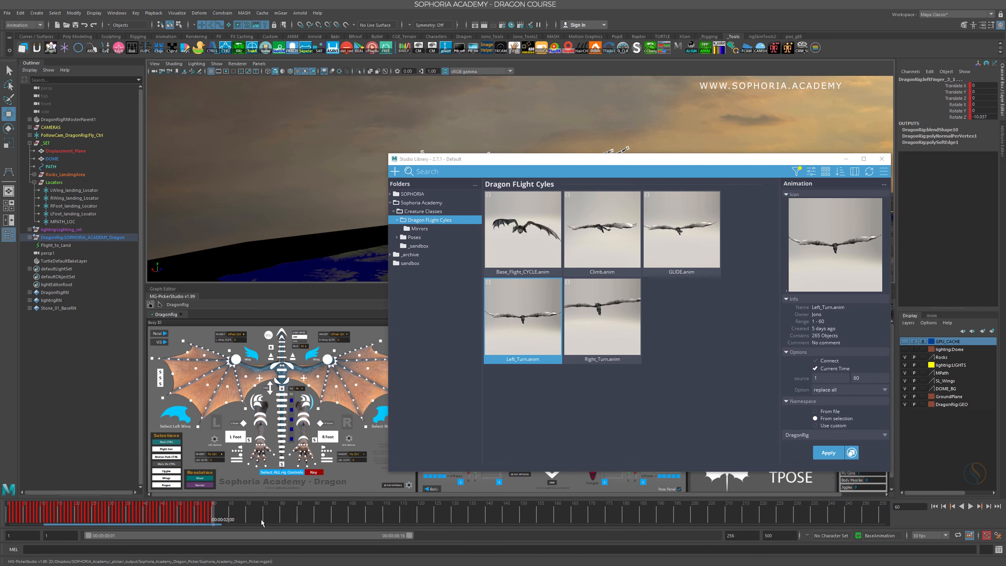
pyautogui.hotkey('alt', 'v')
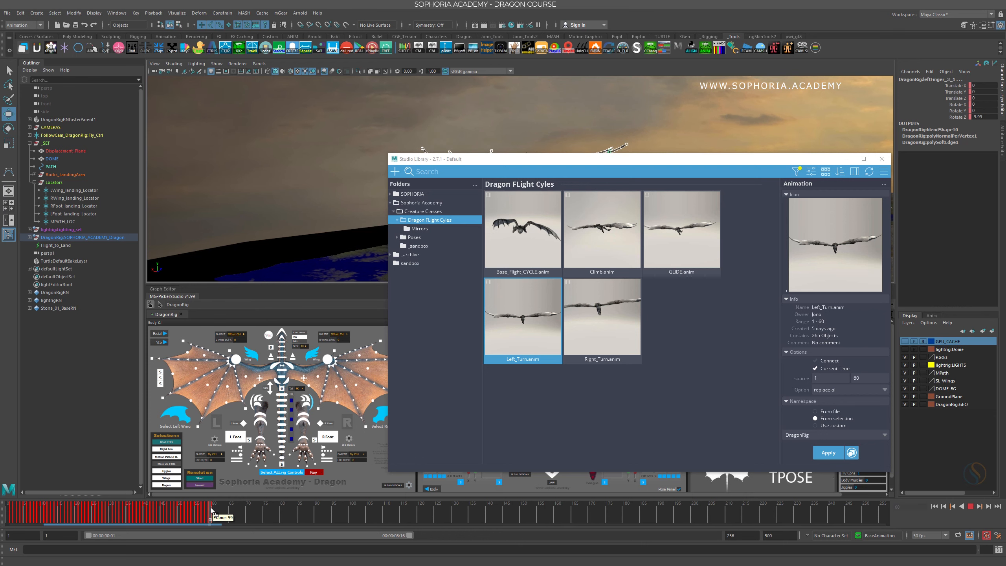
# Step: Apply the Left_Turn animation to the dragon rig at frame 60 using the insert paste option
pyautogui.moveTo(563, 161); pyautogui.dragTo(0, 108)
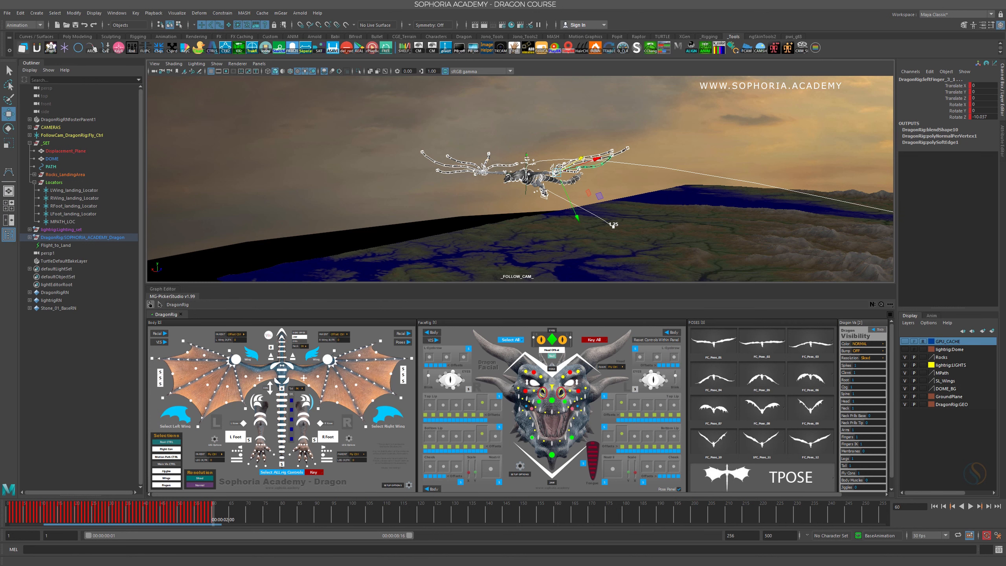
pyautogui.moveTo(0, 151); pyautogui.dragTo(235, 133)
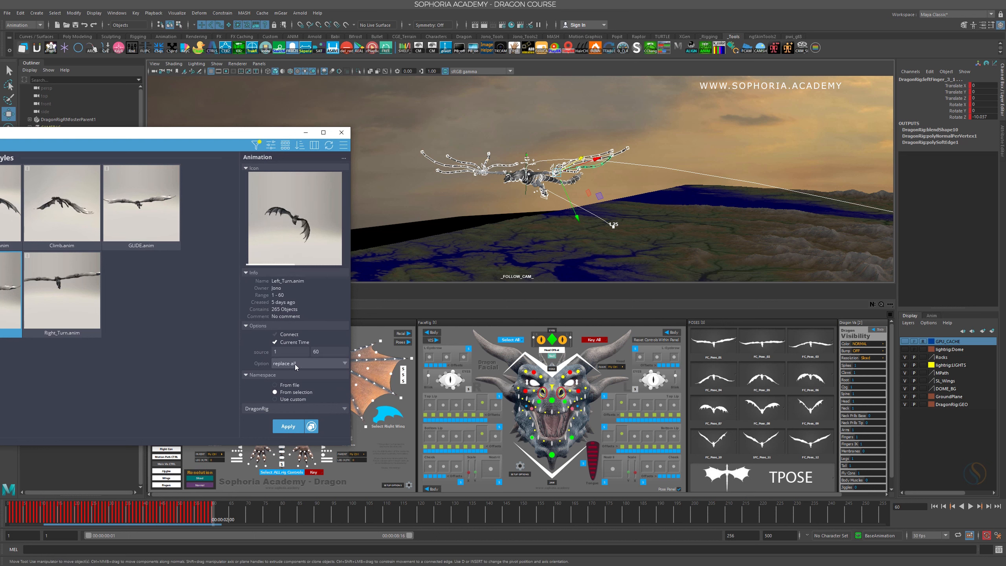
pyautogui.click(346, 363)
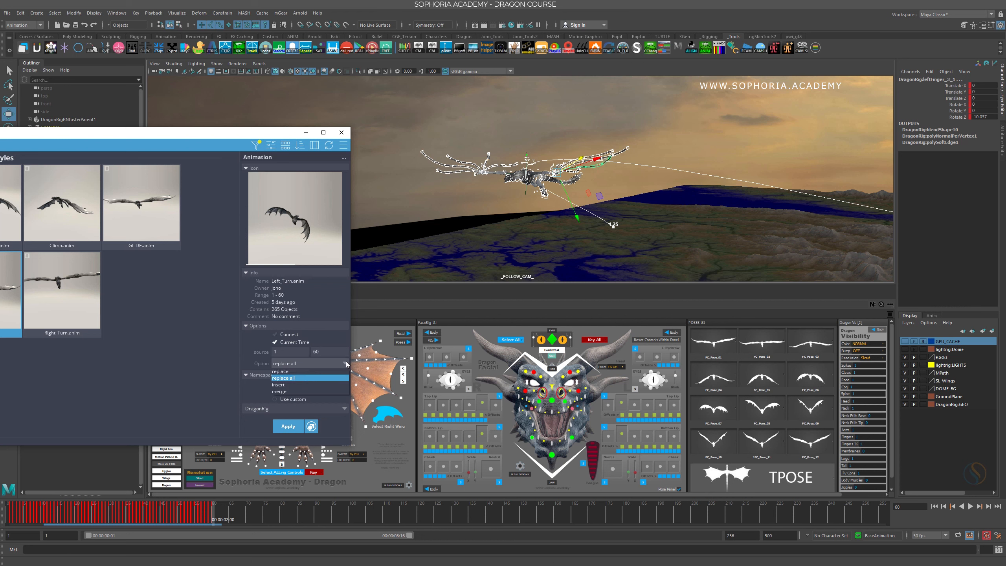
pyautogui.click(290, 385)
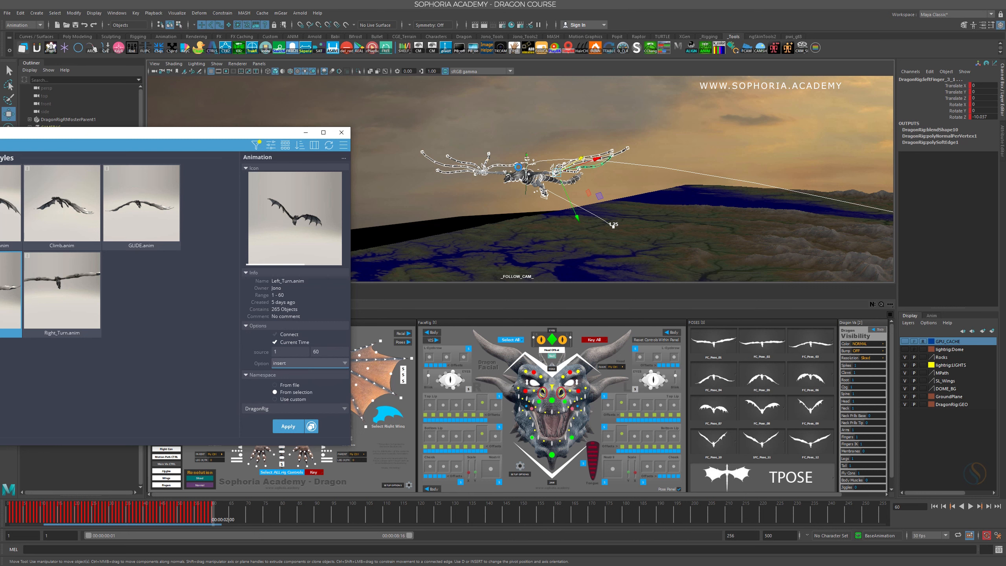
pyautogui.click(460, 147)
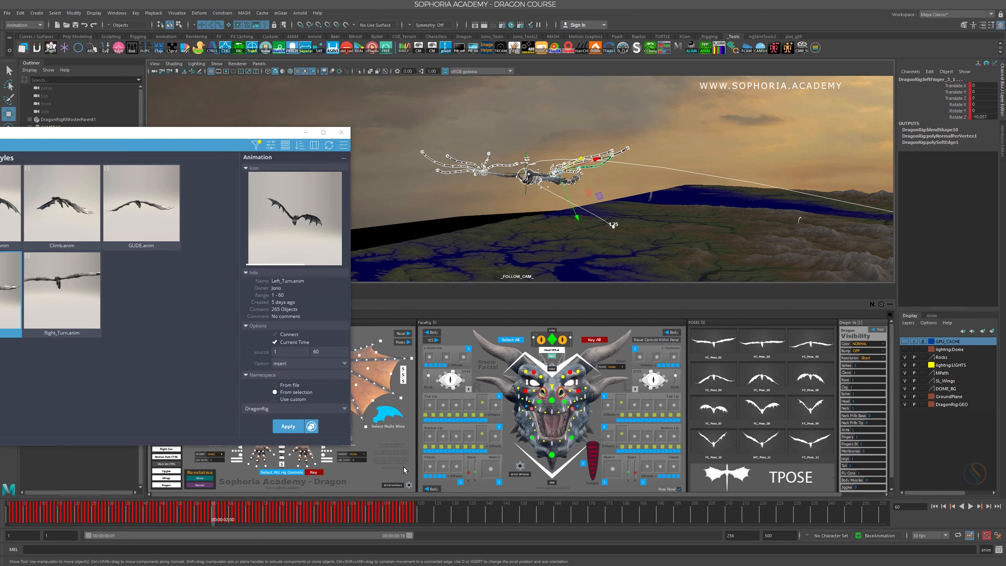
# Step: Select the dragon's head control that was left behind at the rocky landing area
pyautogui.keyDown('alt'); pyautogui.moveTo(721, 234); pyautogui.dragTo(621, 212, button='right'); pyautogui.keyUp('alt')
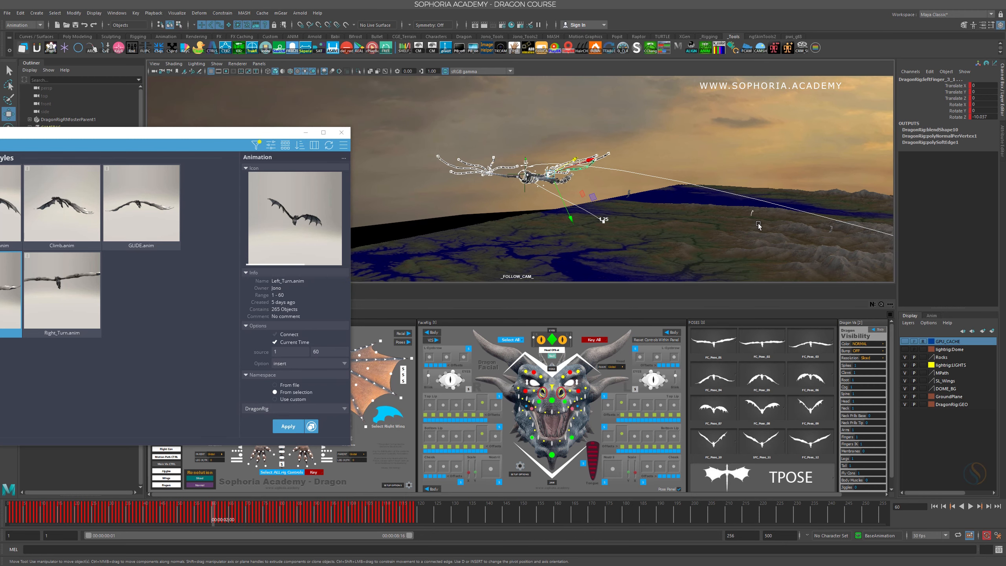
pyautogui.keyDown('alt'); pyautogui.moveTo(758, 224); pyautogui.dragTo(625, 181, button='middle'); pyautogui.keyUp('alt')
pyautogui.keyDown('alt'); pyautogui.moveTo(769, 206); pyautogui.dragTo(750, 198, button='right'); pyautogui.keyUp('alt')
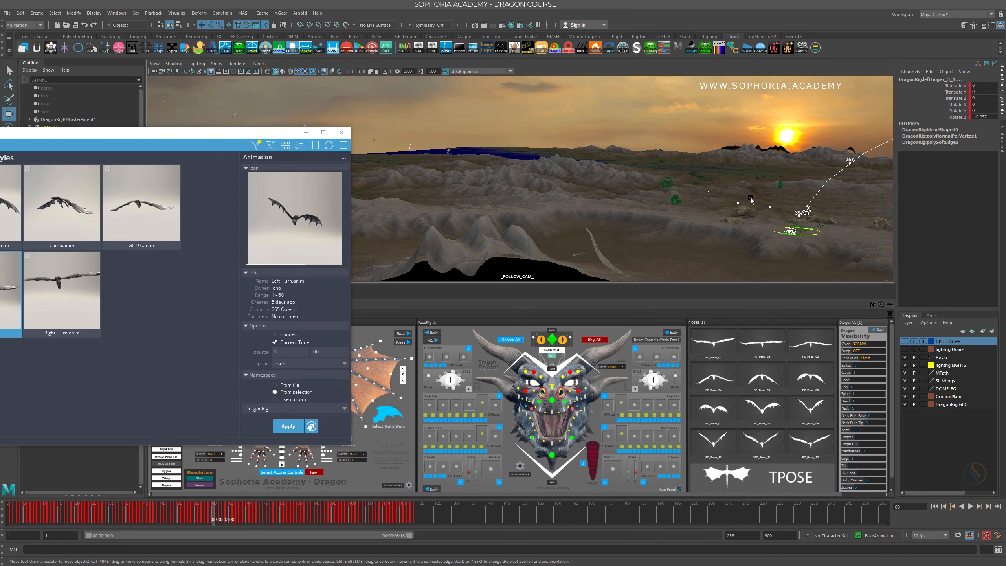
pyautogui.keyDown('alt'); pyautogui.moveTo(772, 205); pyautogui.dragTo(618, 190, button='middle'); pyautogui.keyUp('alt')
pyautogui.keyDown('alt'); pyautogui.moveTo(654, 226); pyautogui.dragTo(784, 237, button='right'); pyautogui.keyUp('alt')
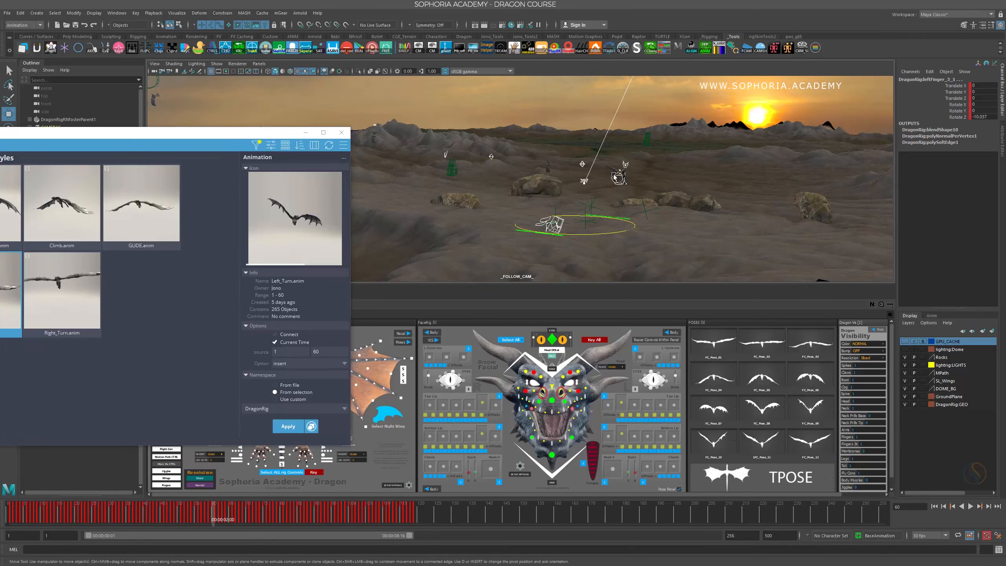
pyautogui.click(640, 178)
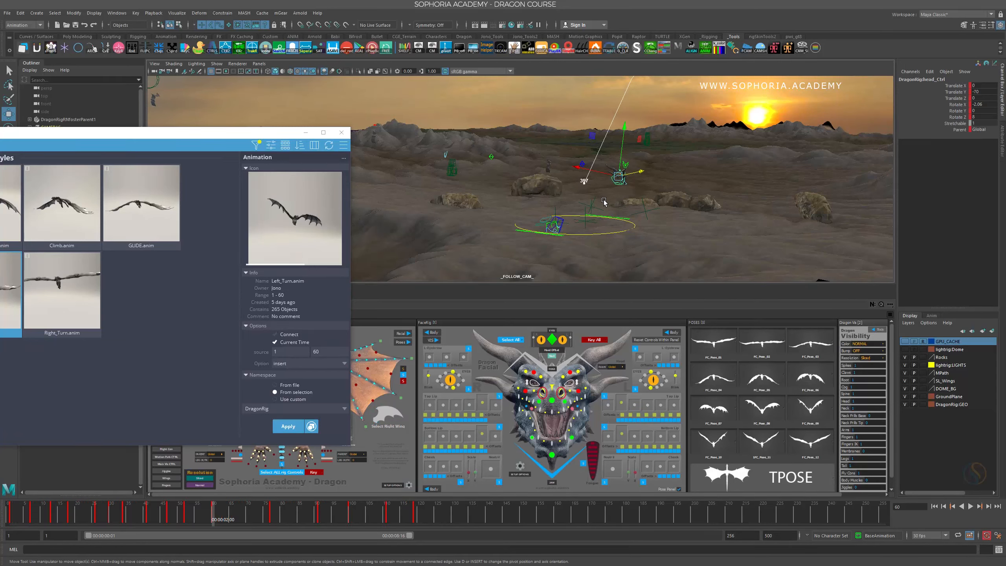
pyautogui.press('f')
pyautogui.keyDown('alt'); pyautogui.moveTo(674, 230); pyautogui.dragTo(555, 200, button='right'); pyautogui.keyUp('alt')
pyautogui.keyDown('alt'); pyautogui.moveTo(555, 200); pyautogui.dragTo(749, 187, button='middle'); pyautogui.keyUp('alt')
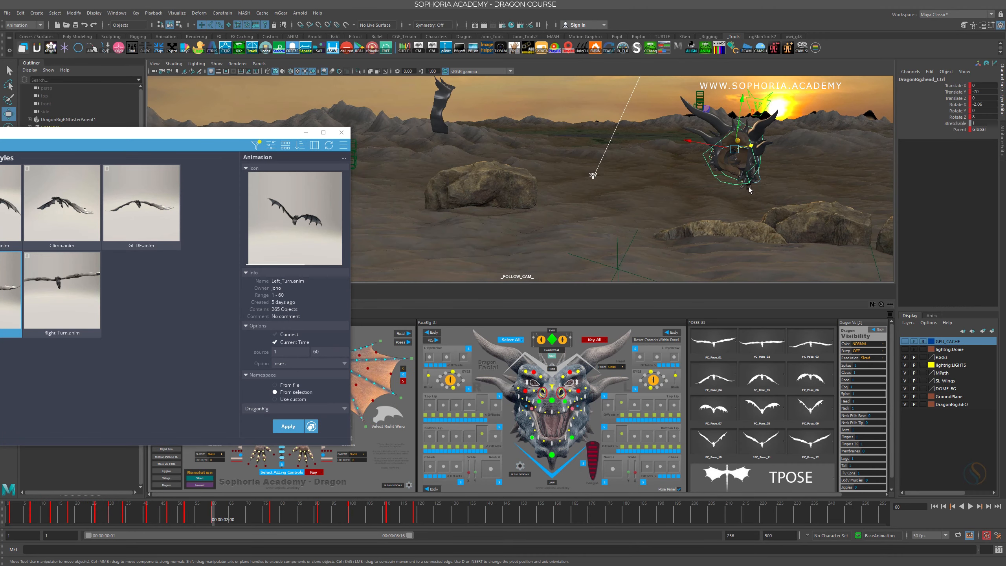
pyautogui.keyDown('alt'); pyautogui.moveTo(749, 187); pyautogui.dragTo(489, 168, button='right'); pyautogui.keyUp('alt')
pyautogui.keyDown('alt'); pyautogui.moveTo(489, 168); pyautogui.dragTo(541, 177, button='middle'); pyautogui.keyUp('alt')
pyautogui.keyDown('alt'); pyautogui.moveTo(444, 157); pyautogui.dragTo(578, 145, button='middle'); pyautogui.keyUp('alt')
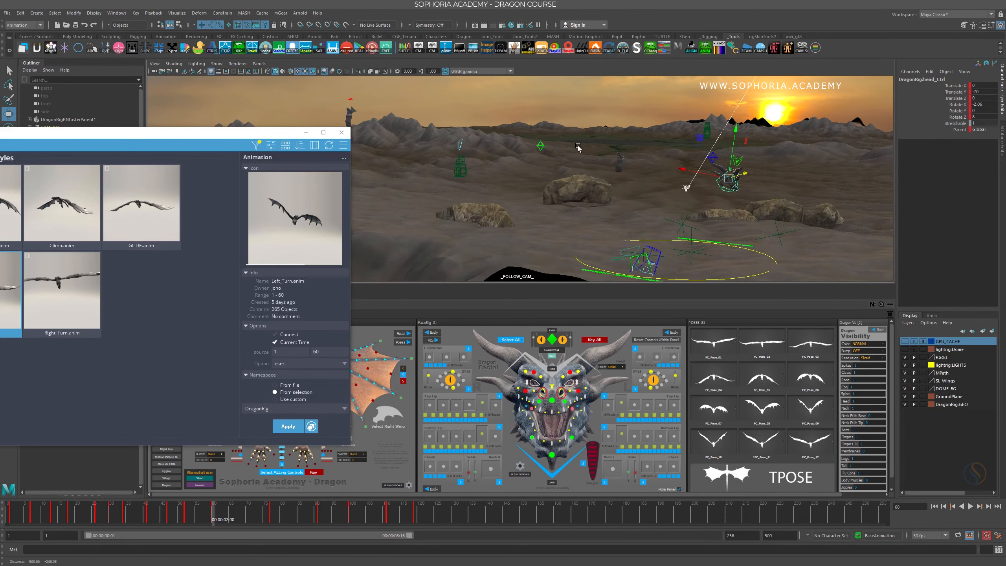
pyautogui.keyDown('alt'); pyautogui.moveTo(578, 146); pyautogui.dragTo(555, 176); pyautogui.keyUp('alt')
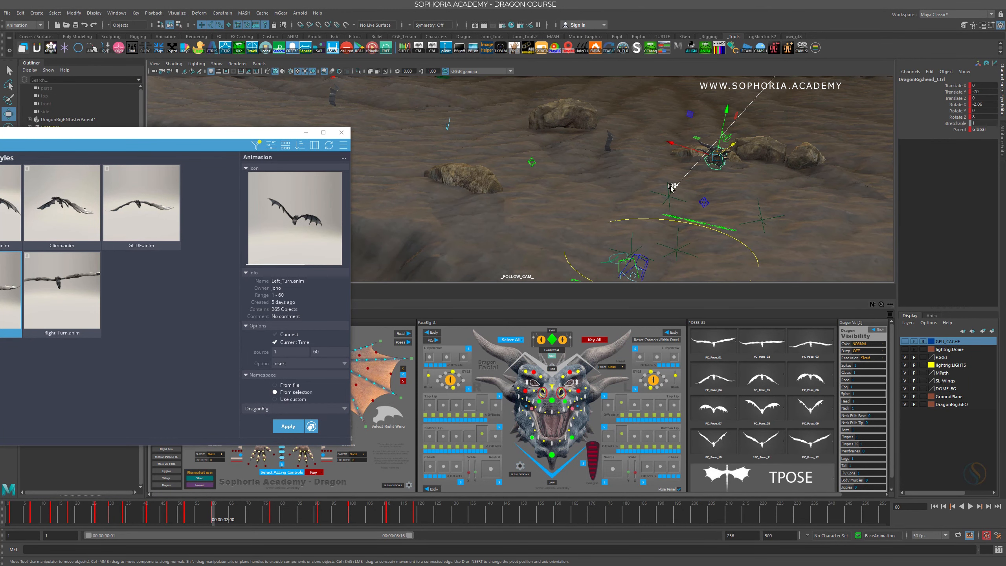
# Step: Add the left and right elbow IK and ankle IK controls to the head control selection
pyautogui.click(704, 202)
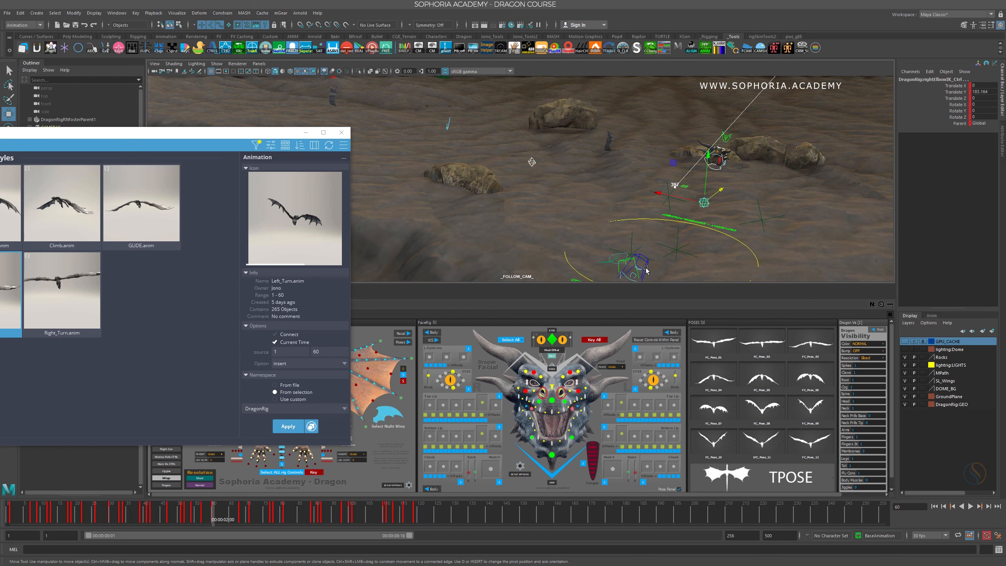
pyautogui.click(621, 263)
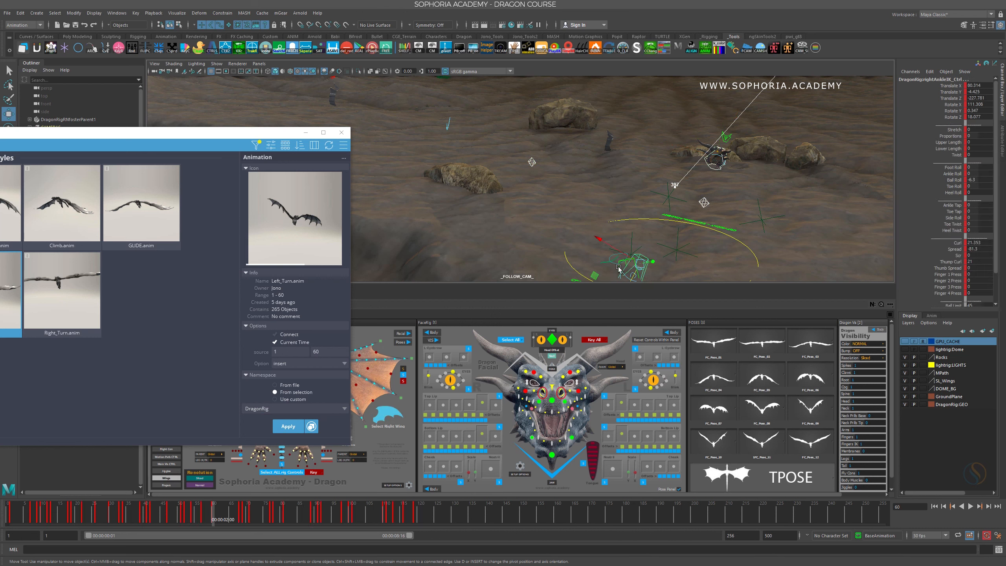
pyautogui.keyDown('shift'); pyautogui.click(618, 267); pyautogui.keyUp('shift')
# Step: Delete the keys on the Parent channel of the selected head, elbow and ankle controls and set Parent to Fly Ctrl
pyautogui.scroll(-2, 931, 224)
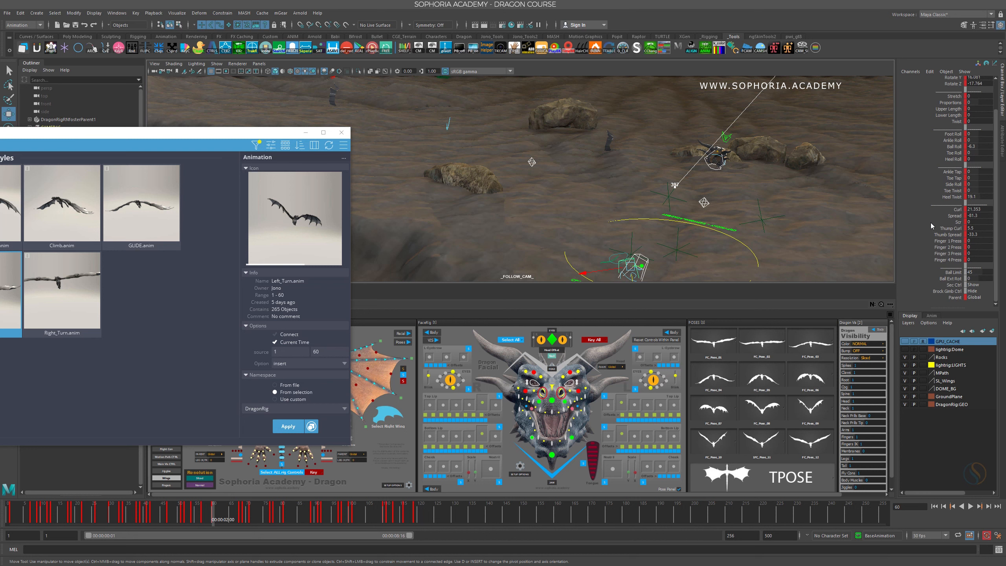
pyautogui.click(951, 298)
pyautogui.rightClick(943, 297)
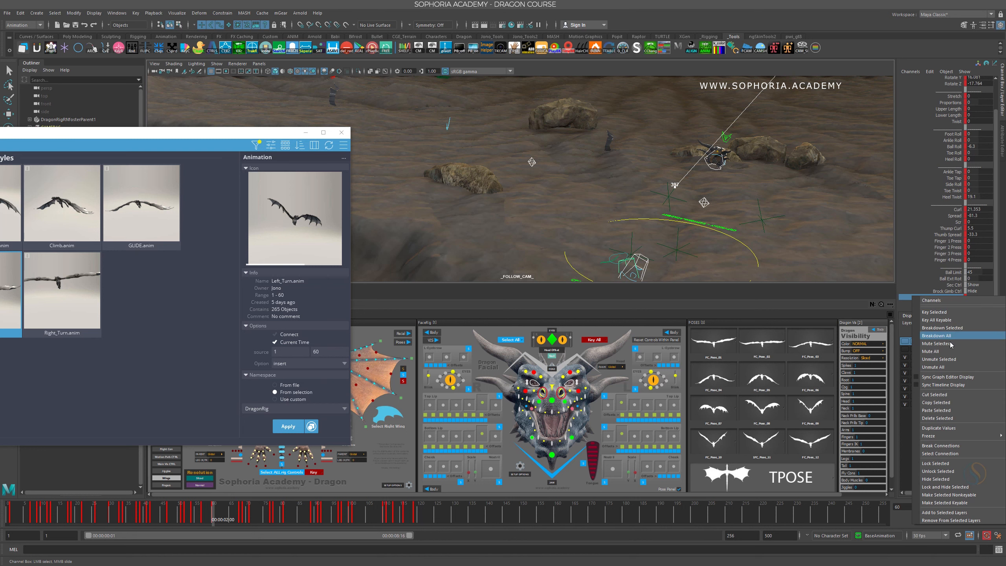
pyautogui.click(950, 420)
pyautogui.click(983, 298)
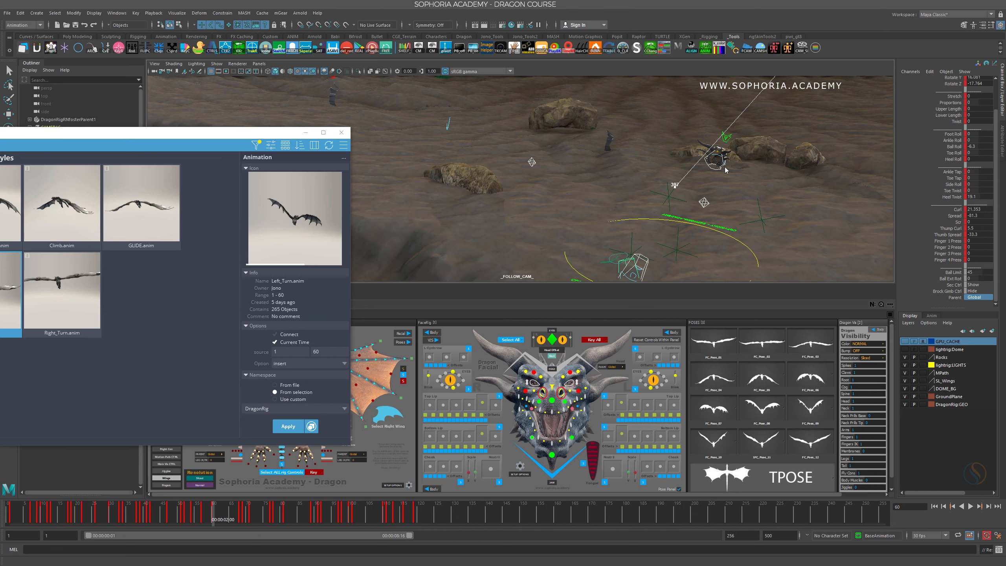
pyautogui.moveTo(724, 188); pyautogui.dragTo(544, 120, button='middle')
pyautogui.keyDown('alt'); pyautogui.moveTo(675, 182); pyautogui.dragTo(571, 153, button='right'); pyautogui.keyUp('alt')
pyautogui.keyDown('alt'); pyautogui.moveTo(570, 152); pyautogui.dragTo(597, 175, button='middle'); pyautogui.keyUp('alt')
pyautogui.press('f')
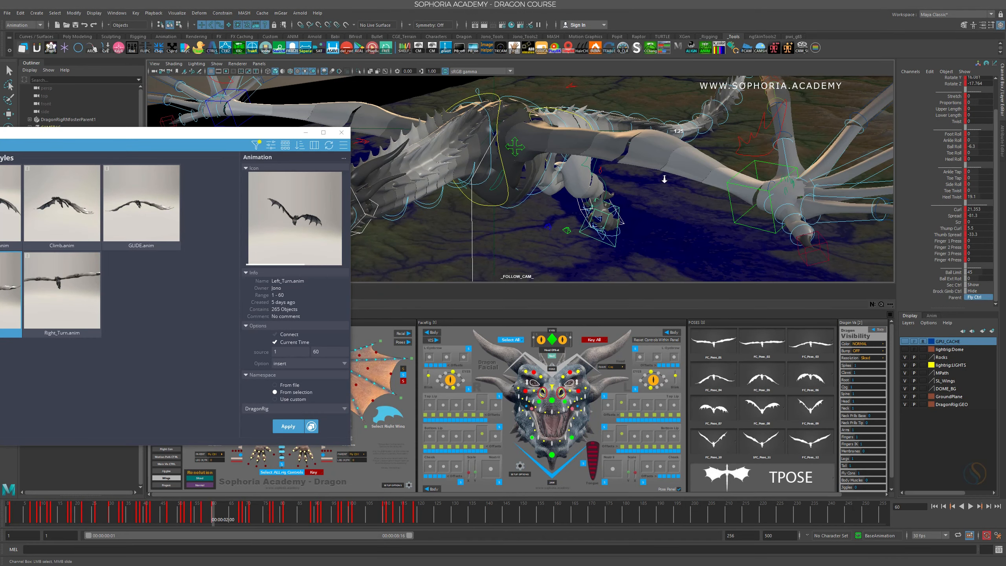
pyautogui.moveTo(665, 179)
pyautogui.keyDown('alt'); pyautogui.mouseDown()
pyautogui.moveTo(650, 183)
pyautogui.moveTo(673, 171)
pyautogui.mouseUp(); pyautogui.keyUp('alt')
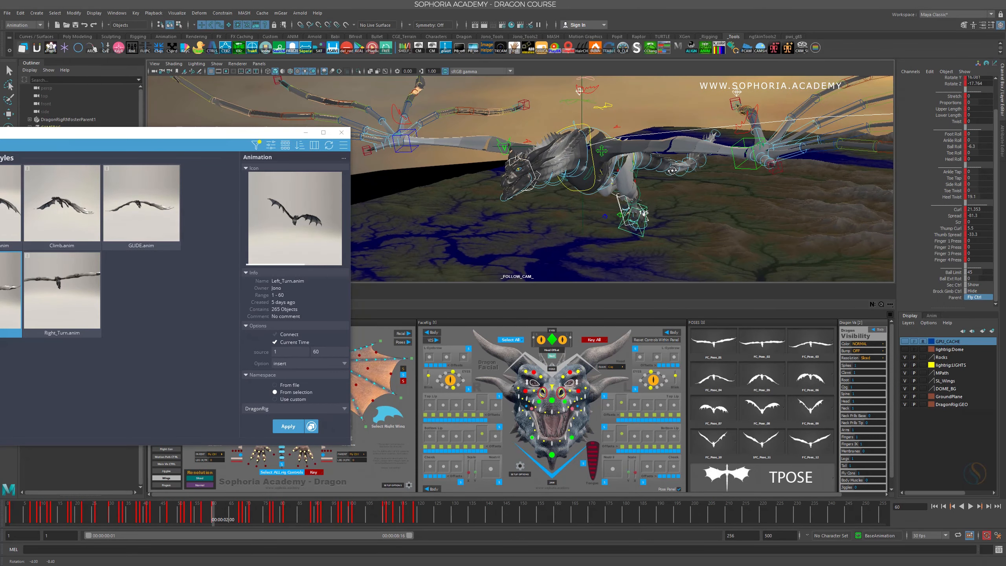
# Step: Open the Script Editor and enlarge its window to show more of the command history
pyautogui.click(1000, 551)
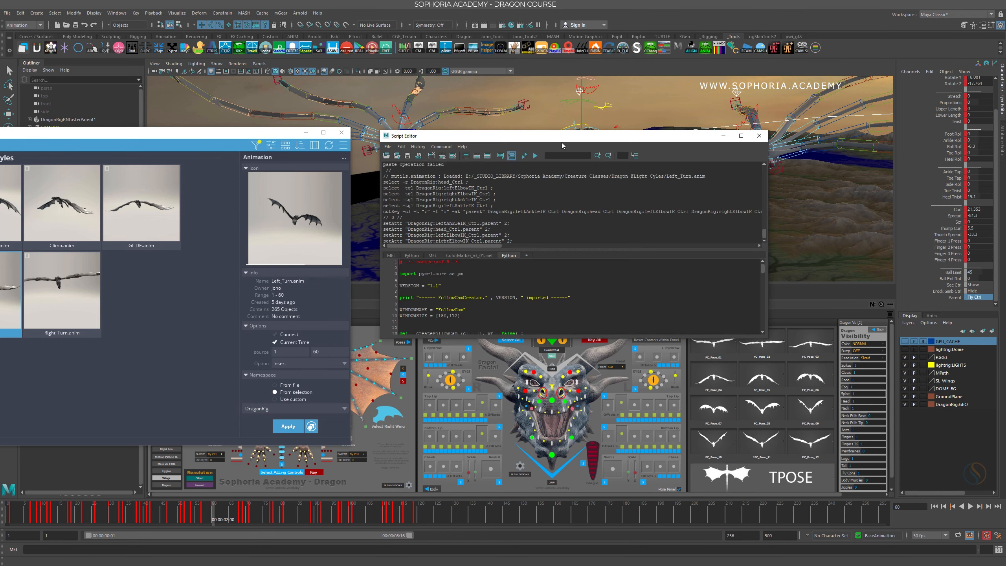
pyautogui.moveTo(560, 140); pyautogui.dragTo(497, 122)
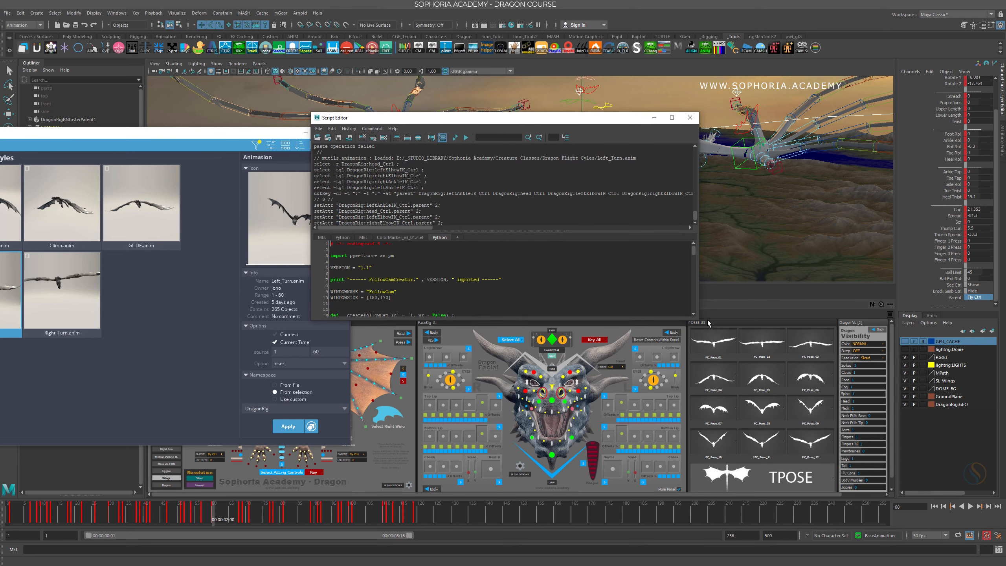
pyautogui.moveTo(698, 320); pyautogui.dragTo(723, 405)
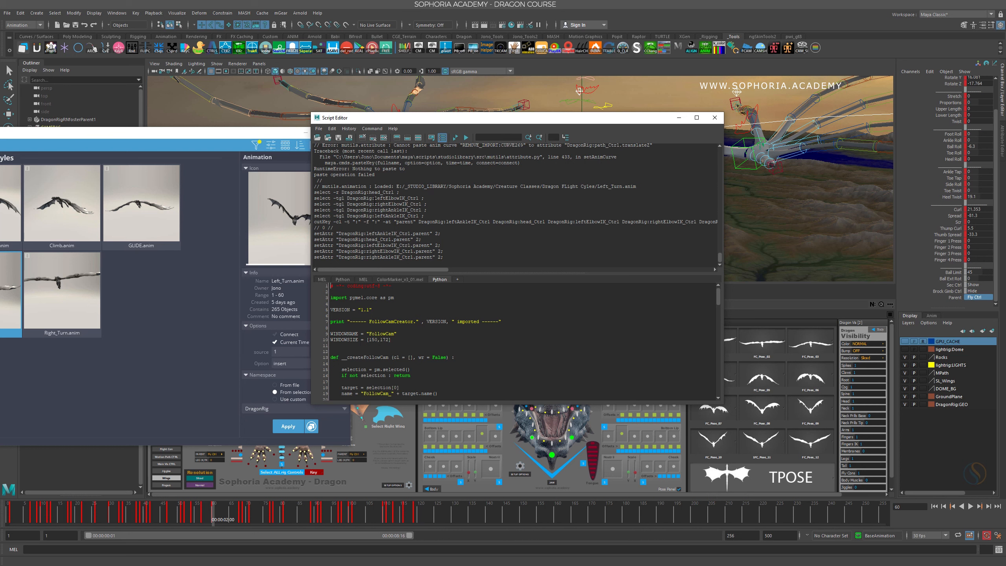
# Step: Save the recorded commands from the head control selection through the last setAttr line as a MEL script on the _Tools shelf and close the Script Editor
pyautogui.moveTo(315, 194); pyautogui.dragTo(426, 199)
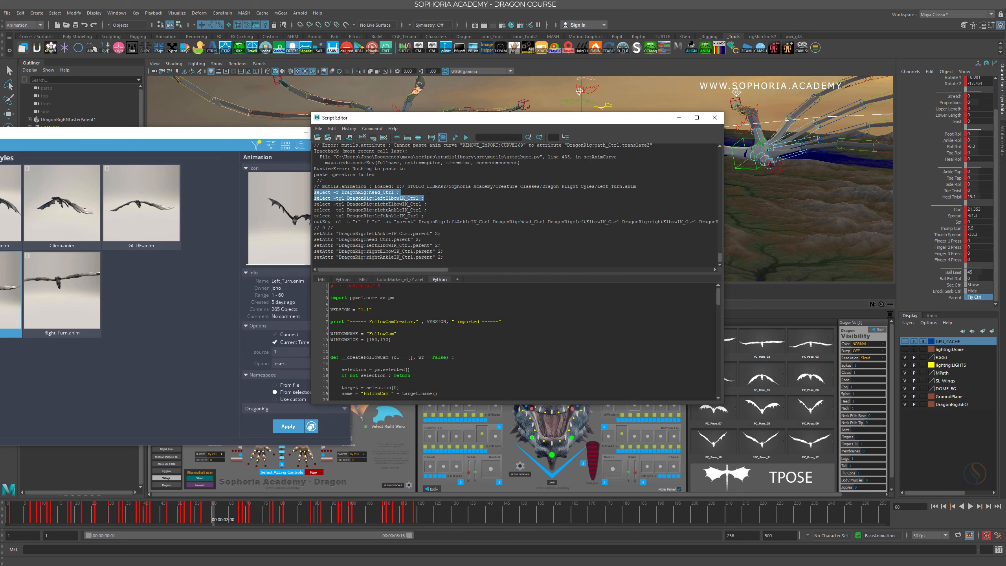
pyautogui.click(326, 199)
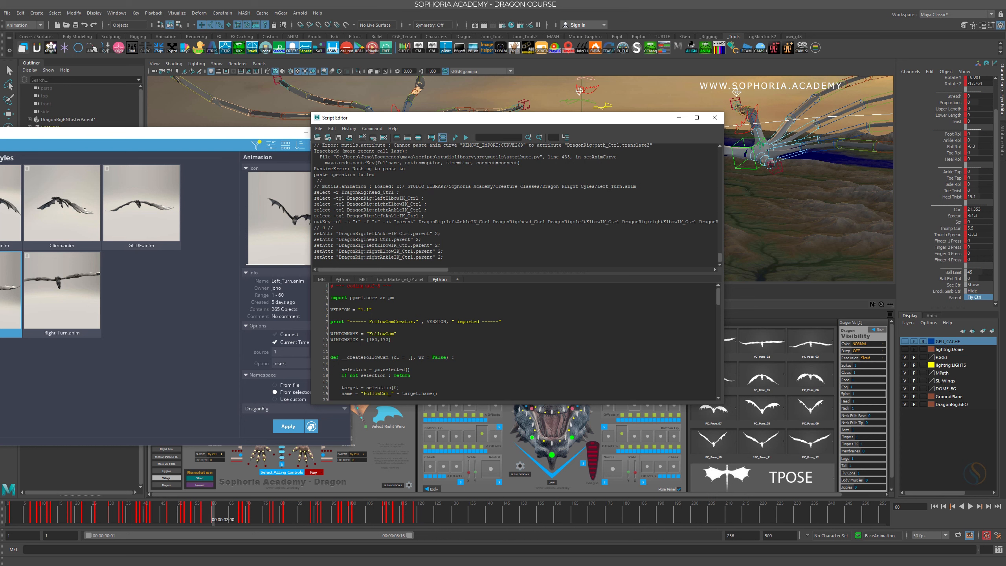
pyautogui.moveTo(315, 194); pyautogui.dragTo(400, 199)
pyautogui.moveTo(316, 194); pyautogui.dragTo(606, 225)
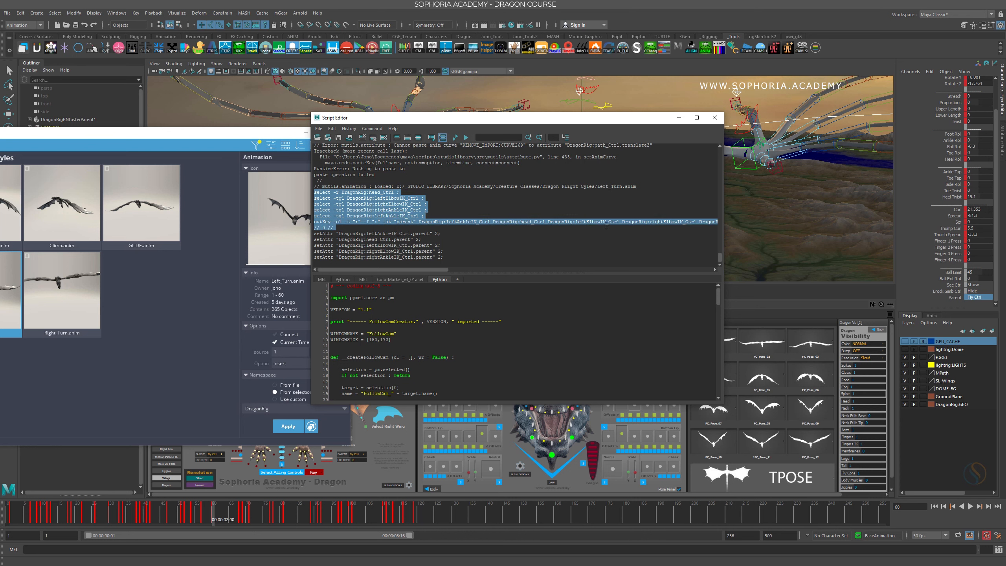
pyautogui.moveTo(712, 227); pyautogui.dragTo(603, 228)
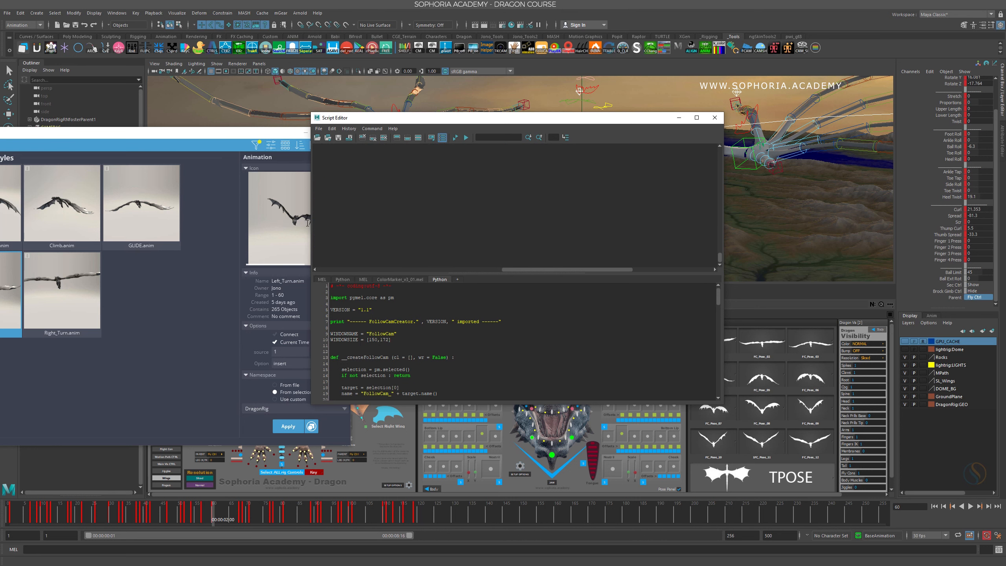
pyautogui.moveTo(308, 223); pyautogui.dragTo(469, 258)
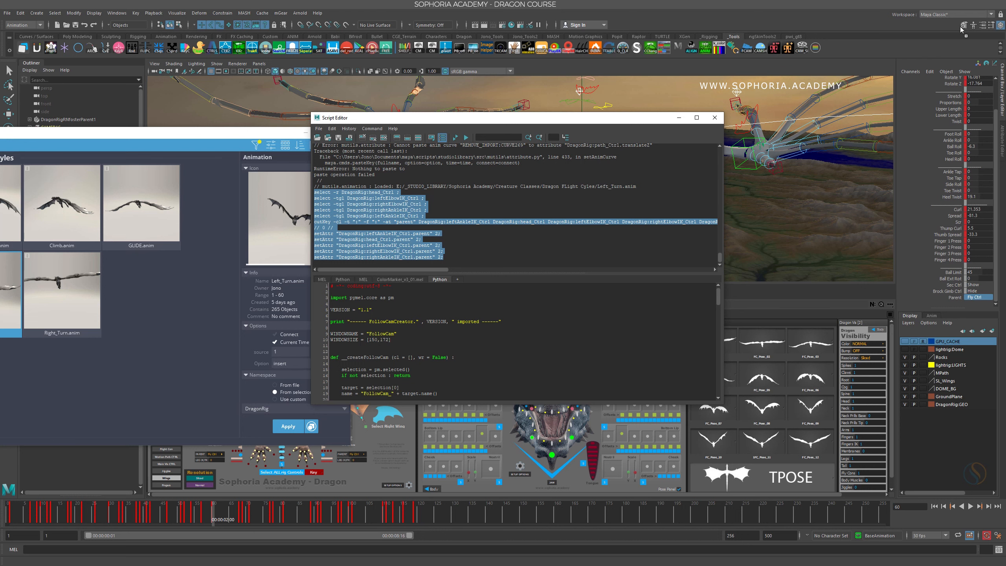
pyautogui.moveTo(851, 50); pyautogui.dragTo(851, 50, button='middle')
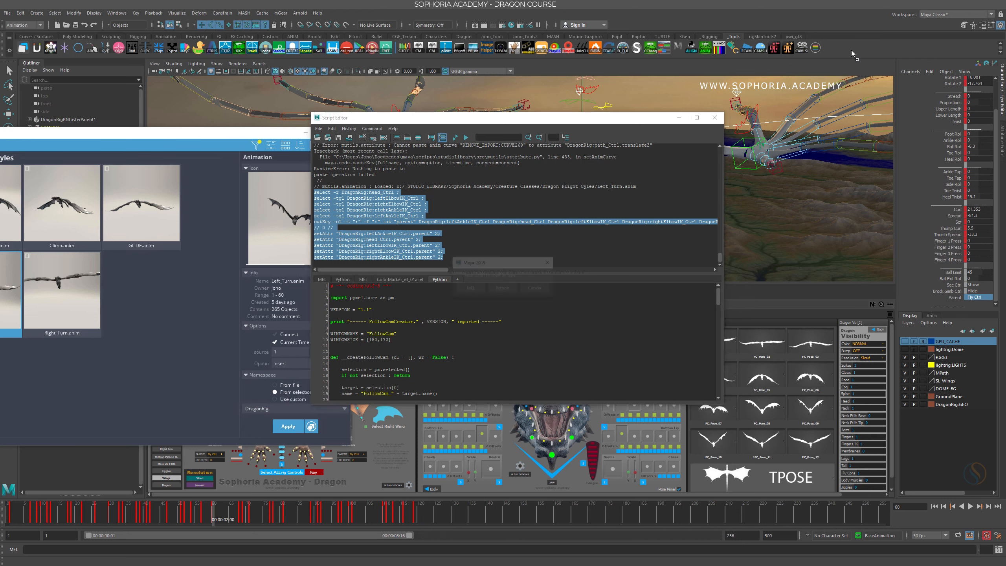
pyautogui.click(469, 290)
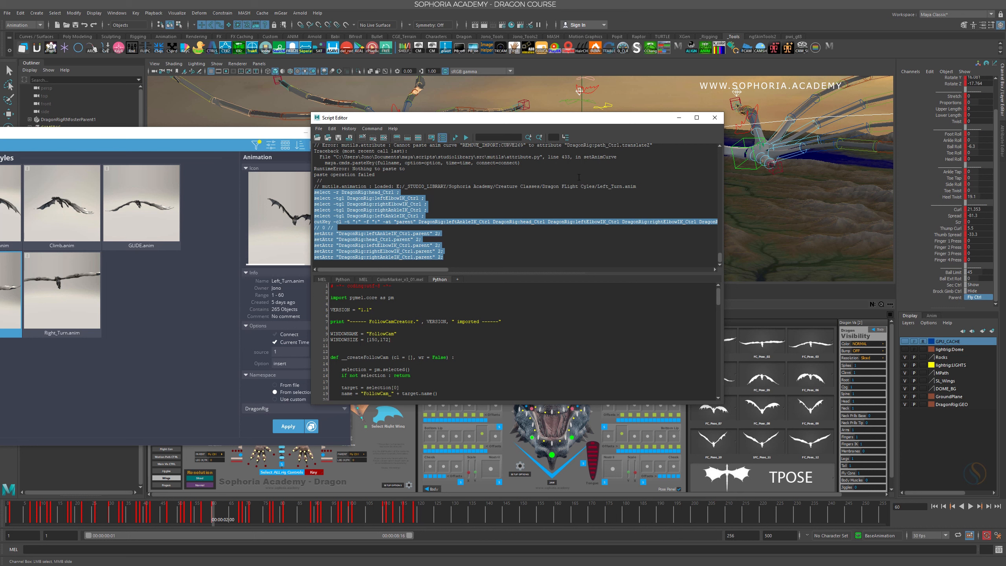
pyautogui.click(714, 121)
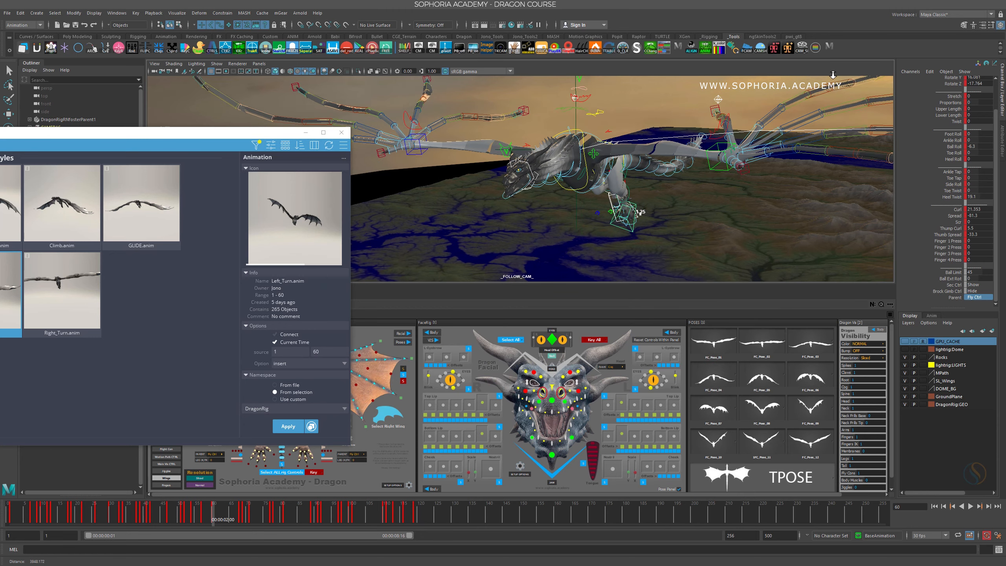
# Step: Move the current time to frame 119, at the end of the left-turn cycle
pyautogui.keyDown('alt'); pyautogui.moveTo(637, 230); pyautogui.dragTo(600, 175, button='right'); pyautogui.keyUp('alt')
pyautogui.keyDown('alt'); pyautogui.moveTo(600, 174); pyautogui.dragTo(685, 203); pyautogui.keyUp('alt')
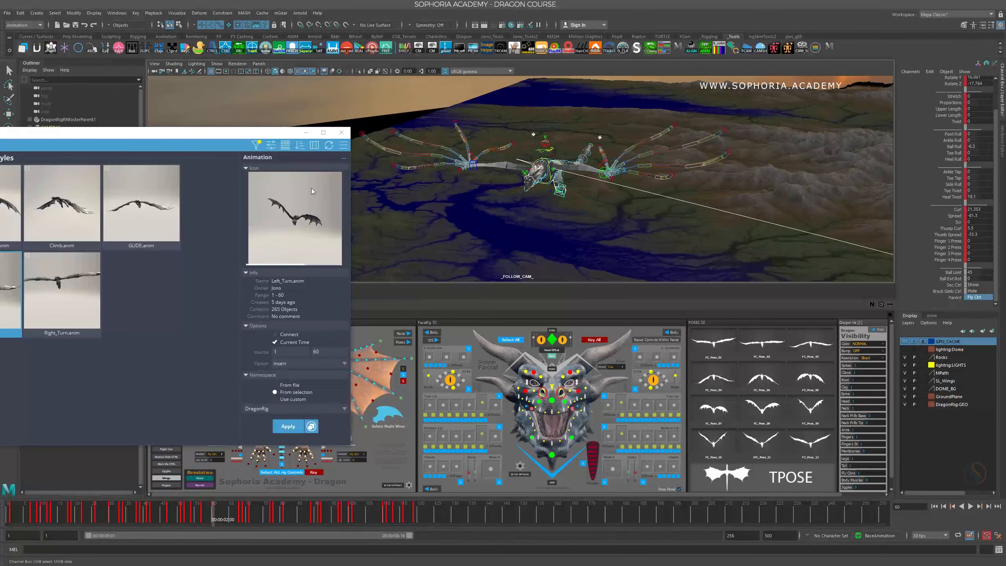
pyautogui.moveTo(118, 134); pyautogui.dragTo(147, 133)
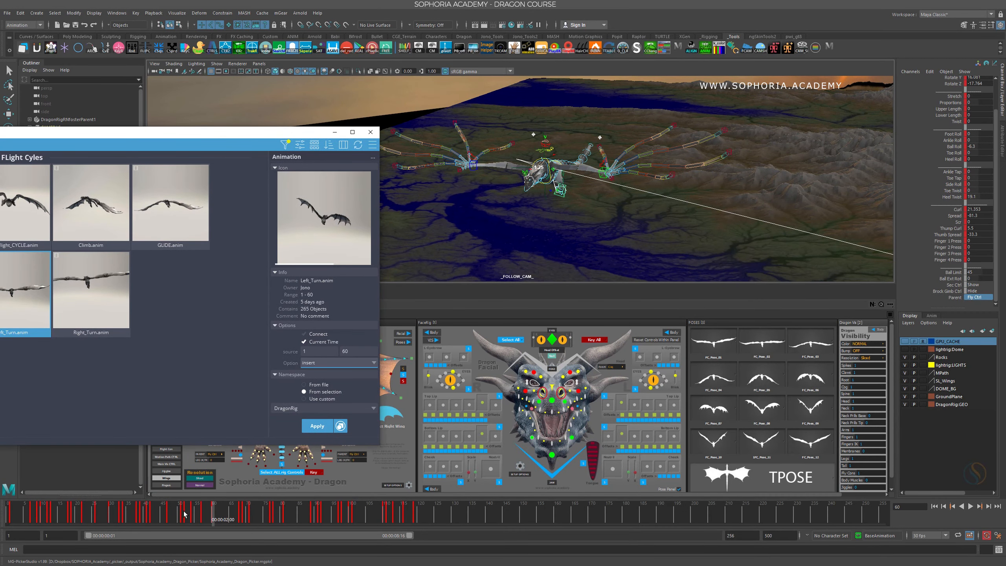
pyautogui.moveTo(184, 514); pyautogui.dragTo(416, 515)
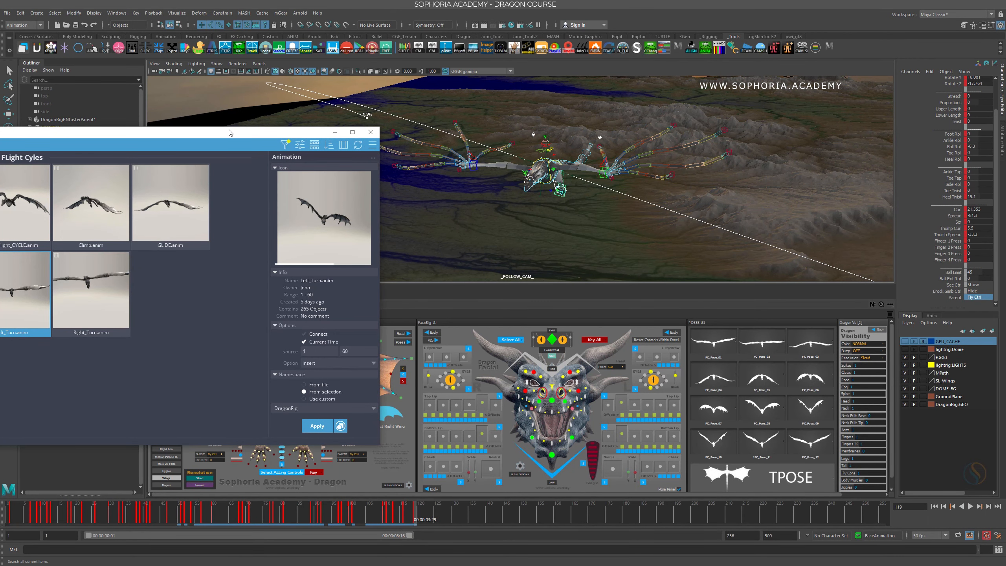
# Step: Select the rig controls stored in GLIDE.anim and apply the glide cycle at the current time with the insert option
pyautogui.moveTo(165, 134); pyautogui.dragTo(228, 129)
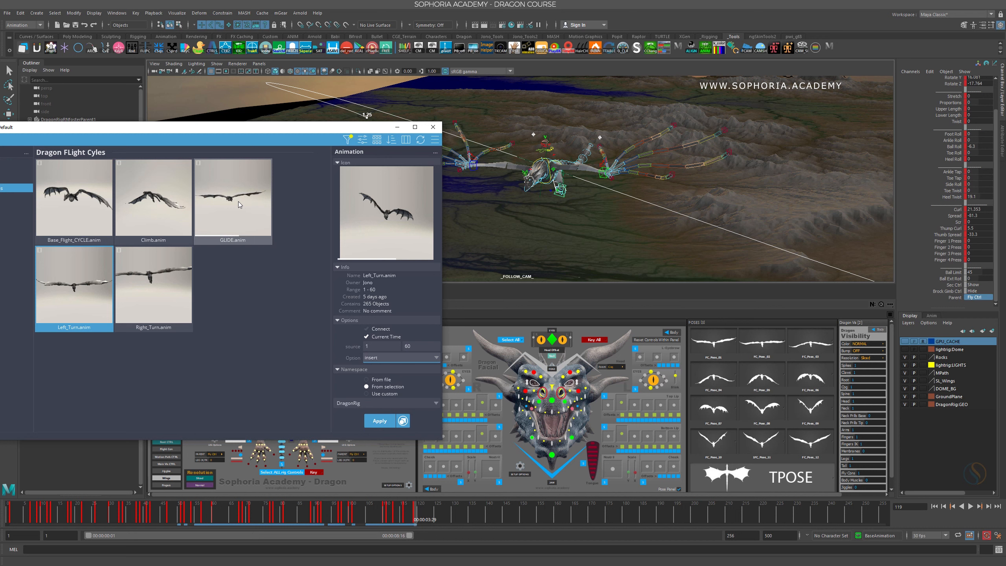
pyautogui.click(238, 202)
pyautogui.rightClick(238, 201)
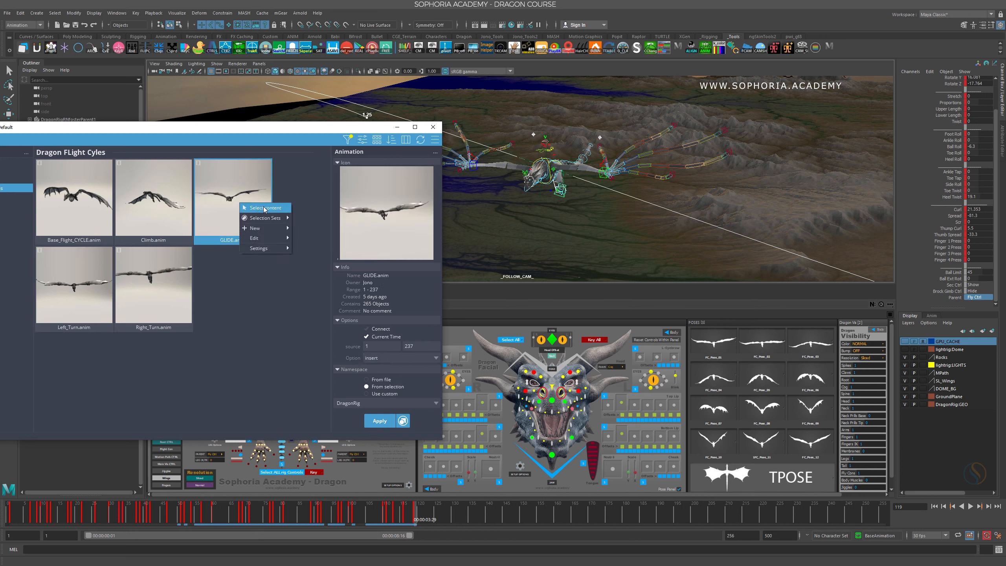
pyautogui.click(248, 208)
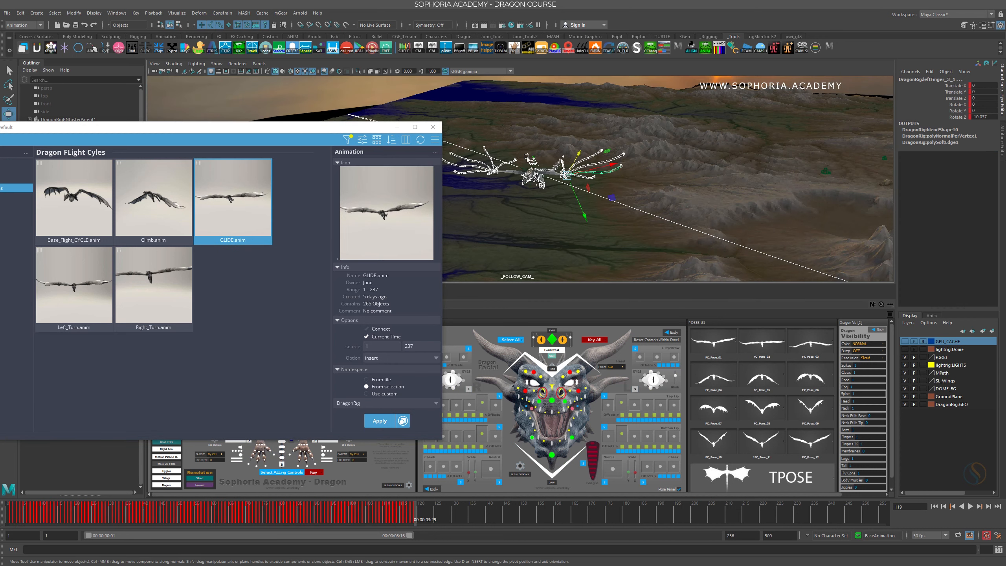
pyautogui.keyDown('alt'); pyautogui.moveTo(571, 177); pyautogui.dragTo(619, 184); pyautogui.keyUp('alt')
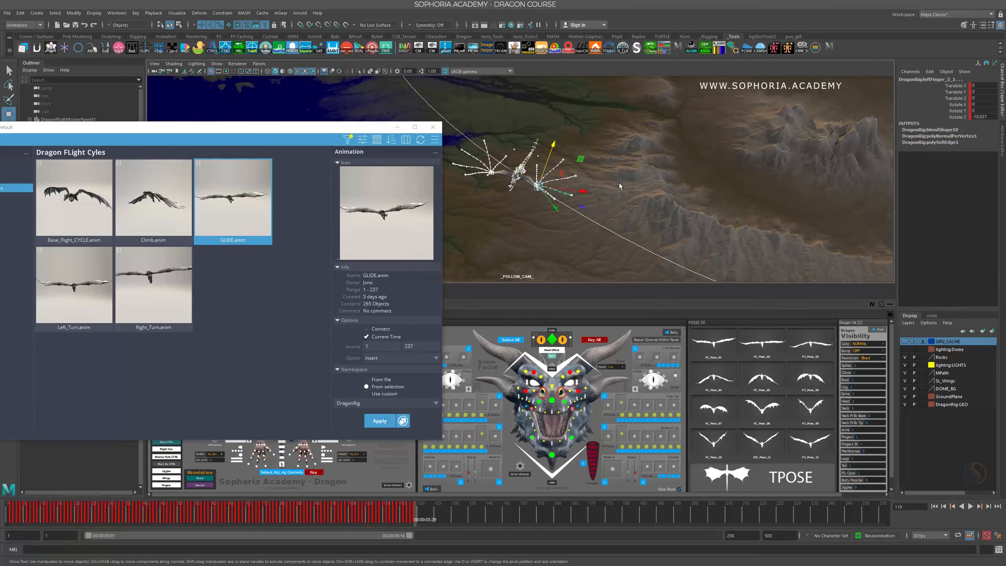
pyautogui.keyDown('alt'); pyautogui.moveTo(619, 184); pyautogui.dragTo(620, 200, button='right'); pyautogui.keyUp('alt')
pyautogui.keyDown('alt'); pyautogui.moveTo(620, 200); pyautogui.dragTo(499, 128, button='middle'); pyautogui.keyUp('alt')
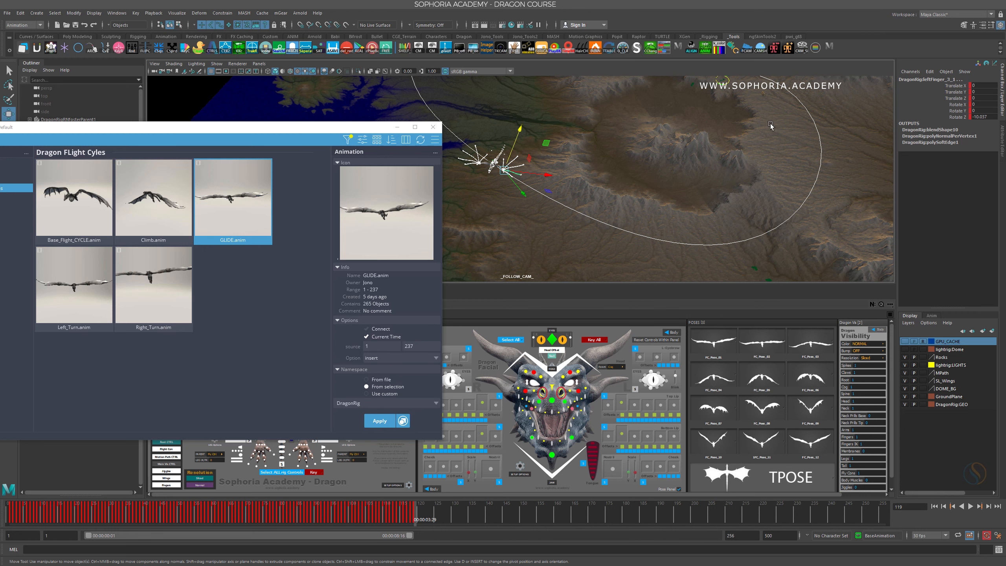
pyautogui.moveTo(768, 184)
pyautogui.keyDown('alt'); pyautogui.mouseDown()
pyautogui.moveTo(767, 195)
pyautogui.moveTo(768, 182)
pyautogui.mouseUp(); pyautogui.keyUp('alt')
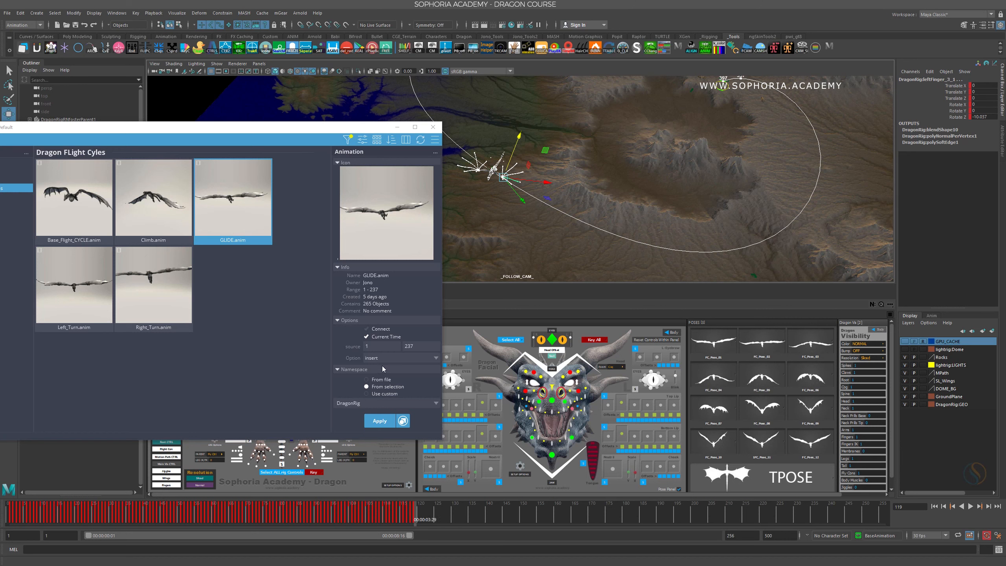
pyautogui.click(385, 421)
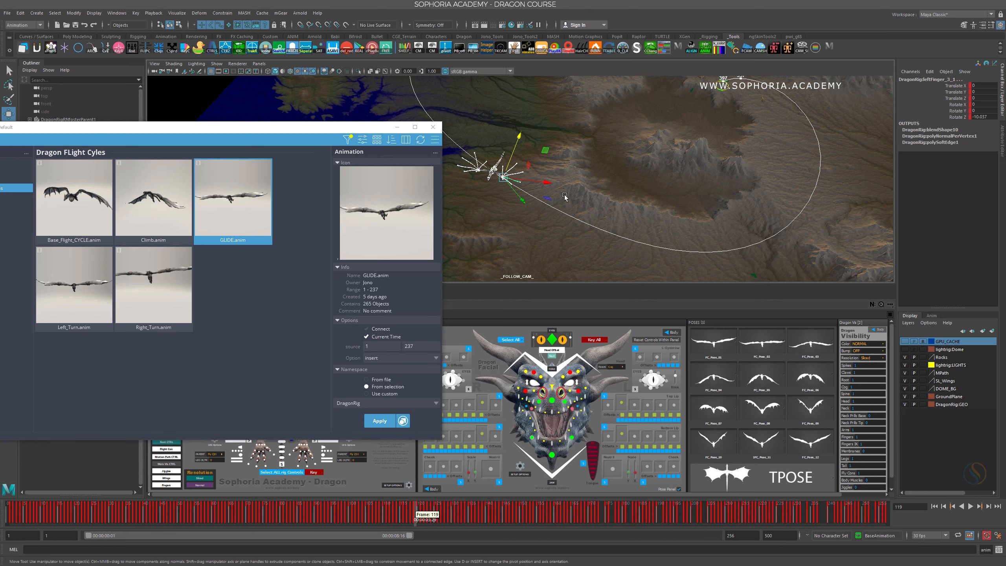
# Step: Select the left and right elbow IK controls that stayed behind at the landing area
pyautogui.keyDown('alt'); pyautogui.moveTo(571, 200); pyautogui.dragTo(598, 230, button='middle'); pyautogui.keyUp('alt')
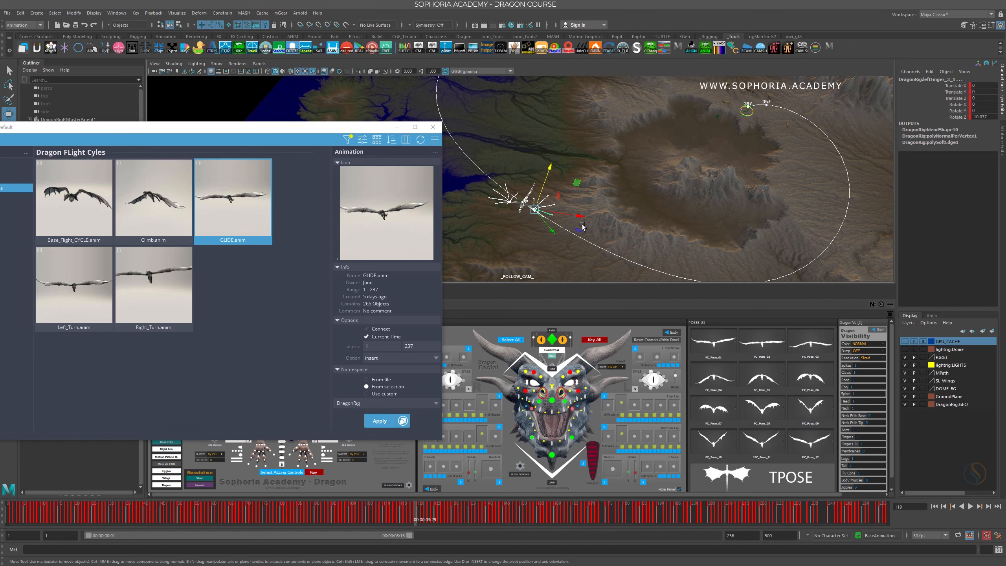
pyautogui.scroll(3, 714, 234)
pyautogui.moveTo(713, 234)
pyautogui.keyDown('alt'); pyautogui.mouseDown(button='middle')
pyautogui.moveTo(570, 243)
pyautogui.moveTo(647, 224)
pyautogui.moveTo(441, 358)
pyautogui.mouseUp(button='middle'); pyautogui.keyUp('alt')
pyautogui.keyDown('alt'); pyautogui.moveTo(632, 151); pyautogui.dragTo(963, 186, button='right'); pyautogui.keyUp('alt')
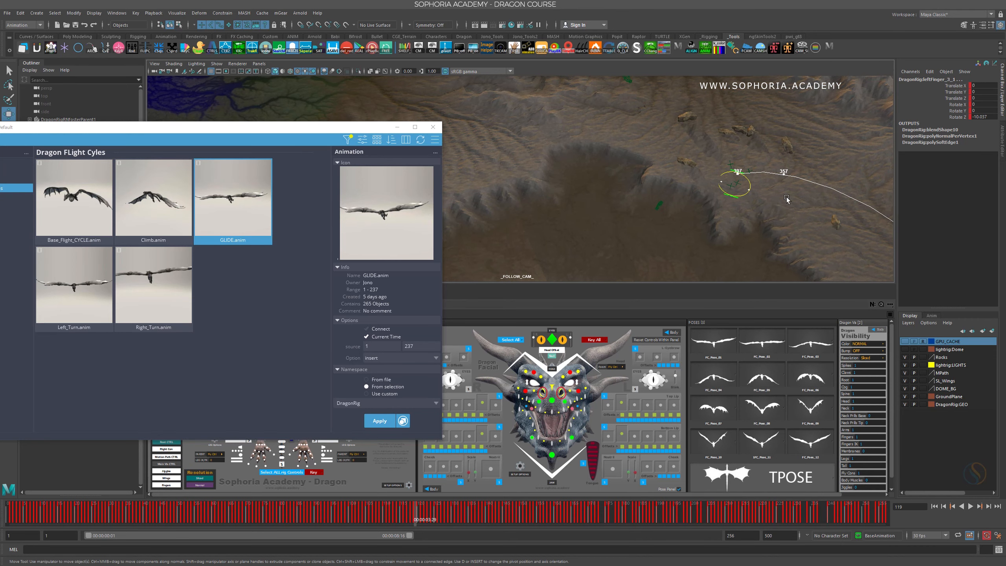
pyautogui.keyDown('alt'); pyautogui.moveTo(786, 197); pyautogui.dragTo(598, 203, button='middle'); pyautogui.keyUp('alt')
pyautogui.keyDown('alt'); pyautogui.moveTo(598, 204); pyautogui.dragTo(668, 192, button='right'); pyautogui.keyUp('alt')
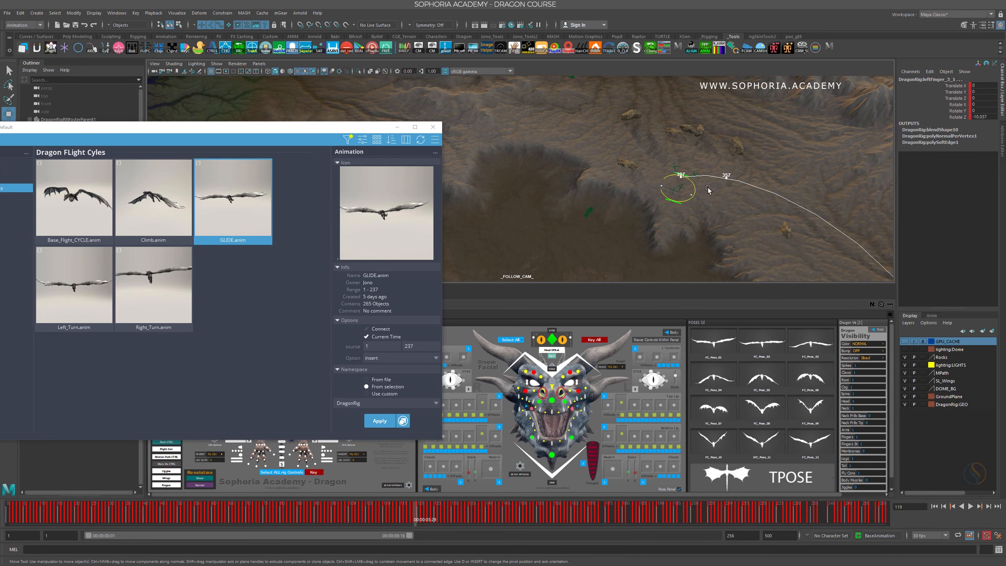
pyautogui.hotkey('ctrl', 'z')
pyautogui.press('f')
pyautogui.keyDown('alt'); pyautogui.moveTo(716, 222); pyautogui.dragTo(356, 105, button='right'); pyautogui.keyUp('alt')
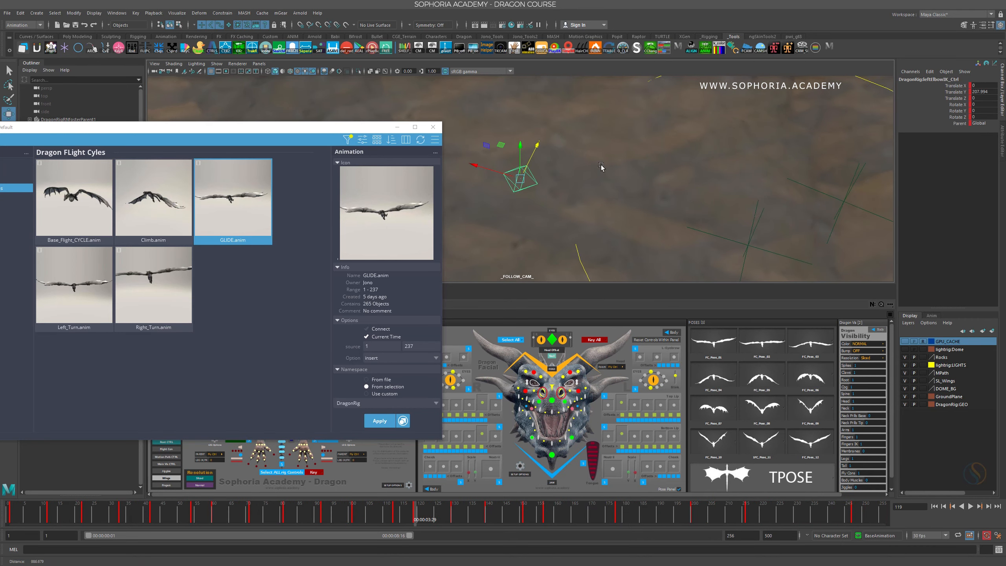
pyautogui.keyDown('alt'); pyautogui.moveTo(601, 164); pyautogui.dragTo(594, 160, button='right'); pyautogui.keyUp('alt')
pyautogui.keyDown('shift'); pyautogui.click(684, 231); pyautogui.keyUp('shift')
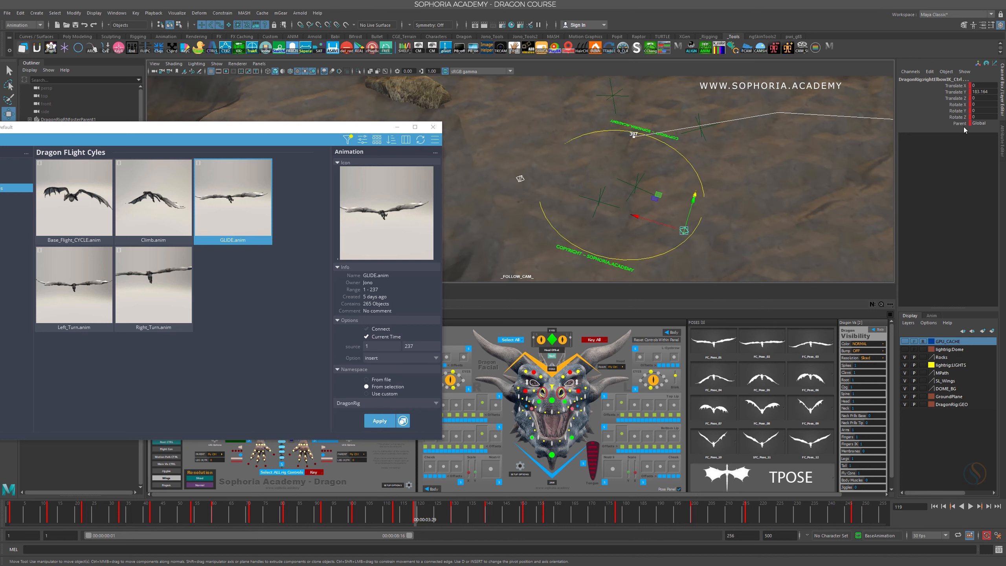
# Step: Delete the keys on the Parent channel of the selected elbow IK controls and set Parent to Fly Ctrl
pyautogui.click(964, 124)
pyautogui.rightClick(965, 124)
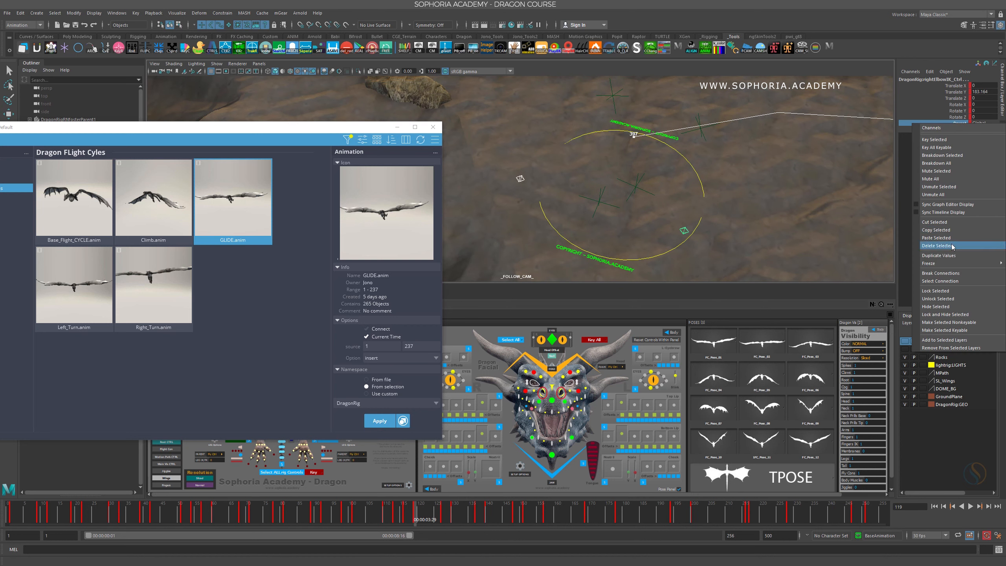
pyautogui.click(952, 245)
pyautogui.click(985, 124)
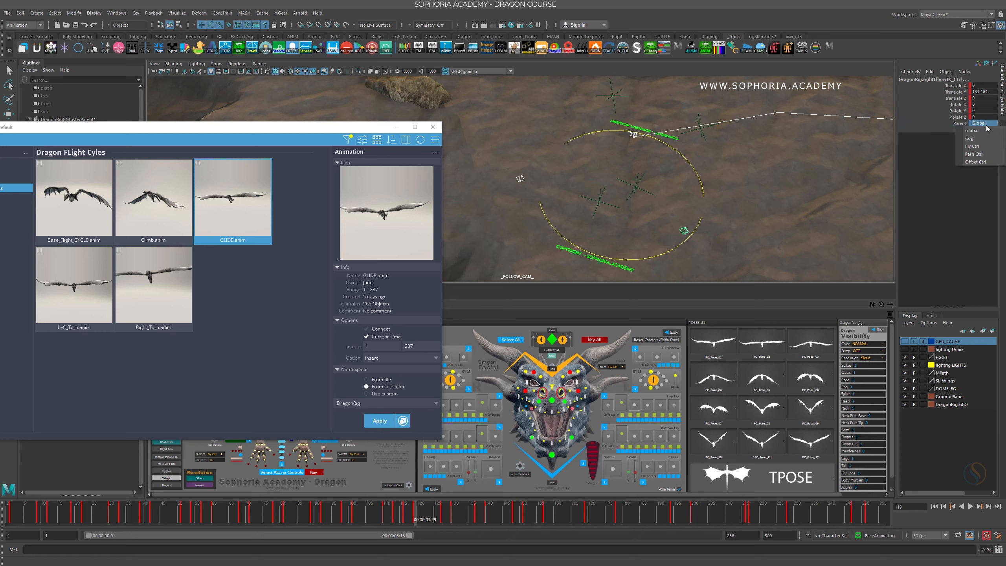
pyautogui.click(987, 133)
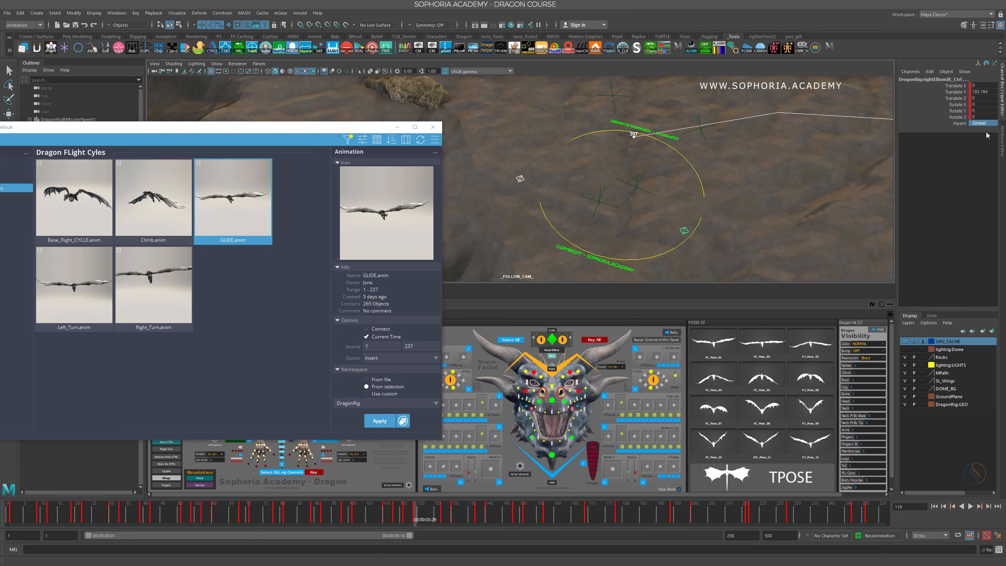
pyautogui.click(961, 123)
pyautogui.rightClick(960, 125)
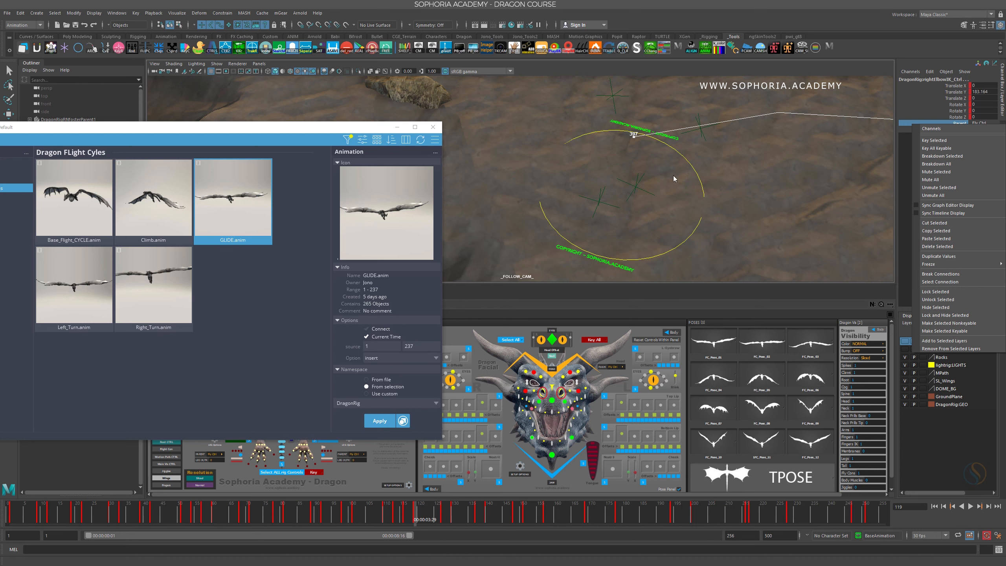
# Step: Select the dragon's path control on the flight path with the Move tool active
pyautogui.keyDown('alt'); pyautogui.moveTo(652, 180); pyautogui.dragTo(469, 121, button='right'); pyautogui.keyUp('alt')
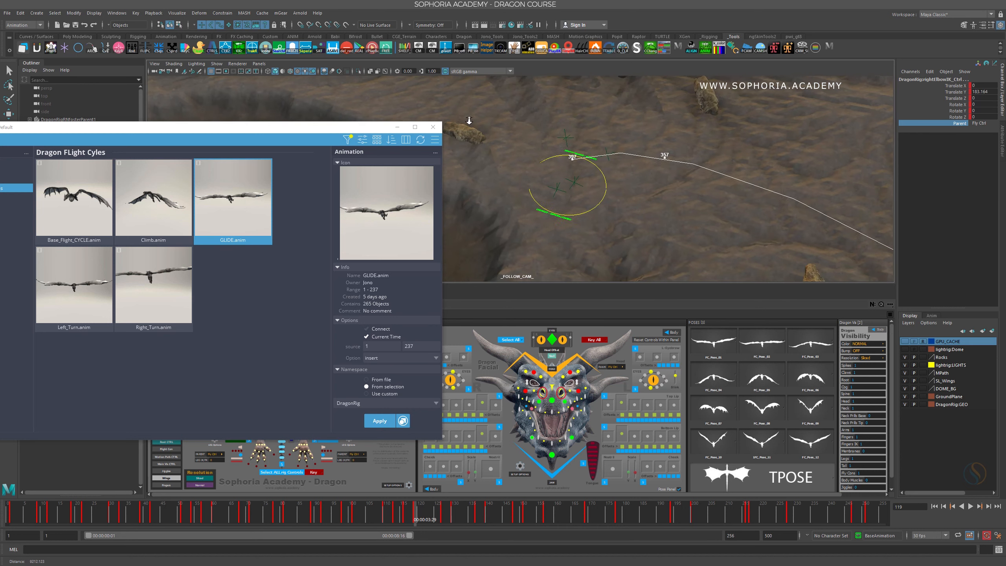
pyautogui.keyDown('alt'); pyautogui.moveTo(626, 191); pyautogui.dragTo(521, 155, button='right'); pyautogui.keyUp('alt')
pyautogui.keyDown('alt'); pyautogui.moveTo(622, 218); pyautogui.dragTo(782, 184, button='middle'); pyautogui.keyUp('alt')
pyautogui.keyDown('alt'); pyautogui.moveTo(782, 184); pyautogui.dragTo(528, 144, button='right'); pyautogui.keyUp('alt')
pyautogui.keyDown('alt'); pyautogui.moveTo(612, 203); pyautogui.dragTo(732, 149, button='middle'); pyautogui.keyUp('alt')
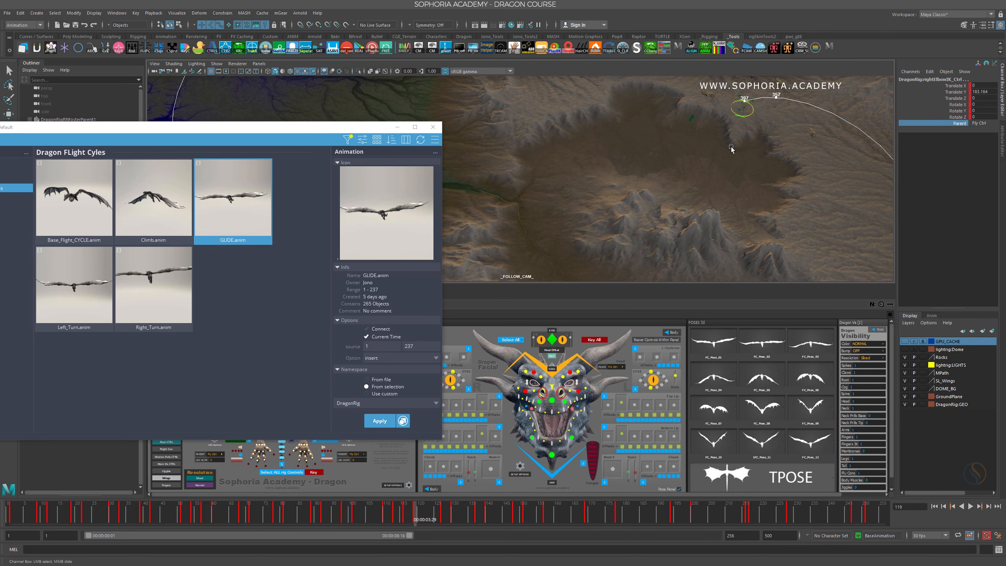
pyautogui.keyDown('alt'); pyautogui.moveTo(652, 203); pyautogui.dragTo(748, 172); pyautogui.keyUp('alt')
pyautogui.keyDown('alt'); pyautogui.moveTo(634, 234); pyautogui.dragTo(732, 238, button='middle'); pyautogui.keyUp('alt')
pyautogui.keyDown('alt'); pyautogui.moveTo(732, 239); pyautogui.dragTo(609, 153, button='right'); pyautogui.keyUp('alt')
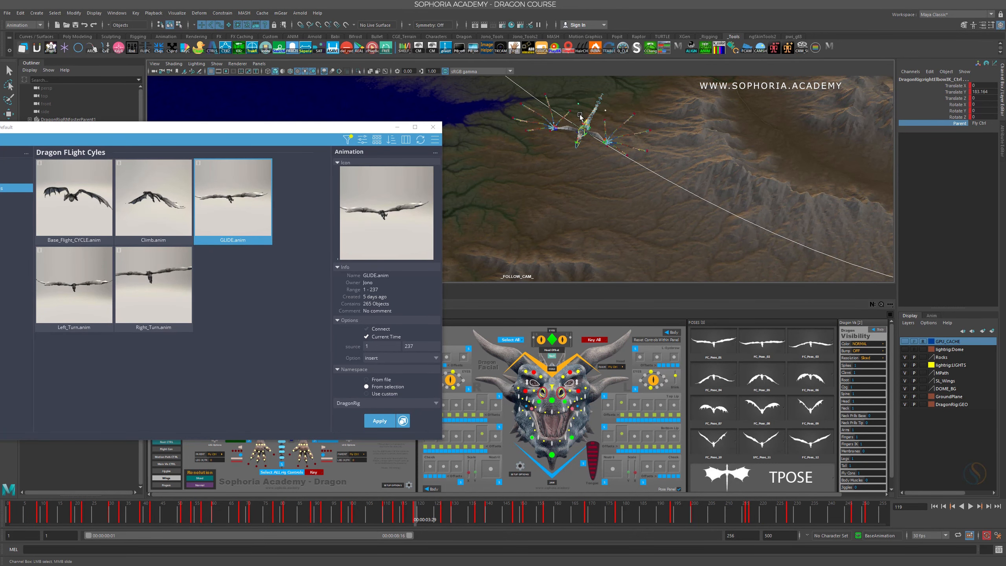
pyautogui.click(587, 133)
pyautogui.press('w')
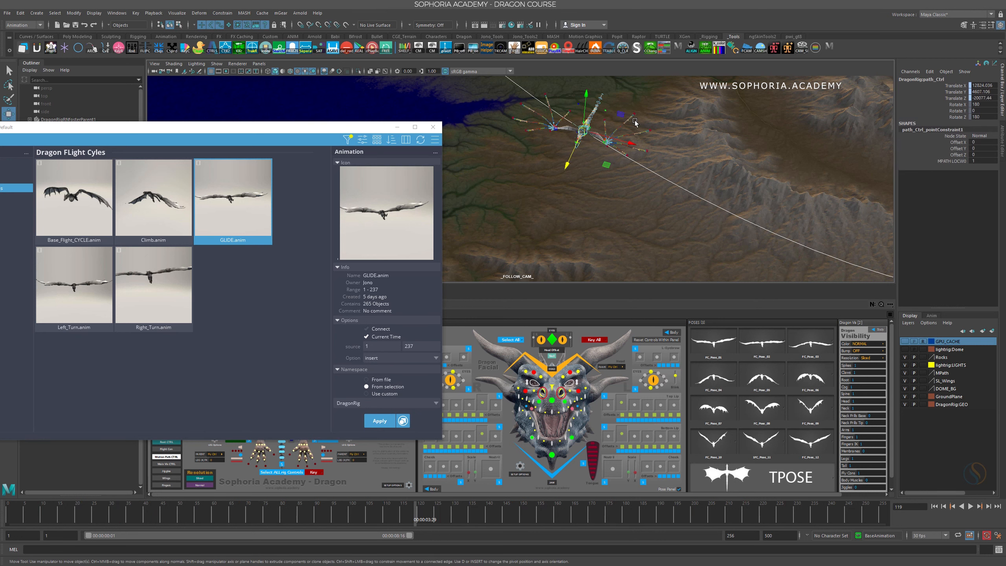
# Step: Scrub the animation to frame 256 to check the dragon's flight along the path
pyautogui.moveTo(310, 509); pyautogui.dragTo(885, 508)
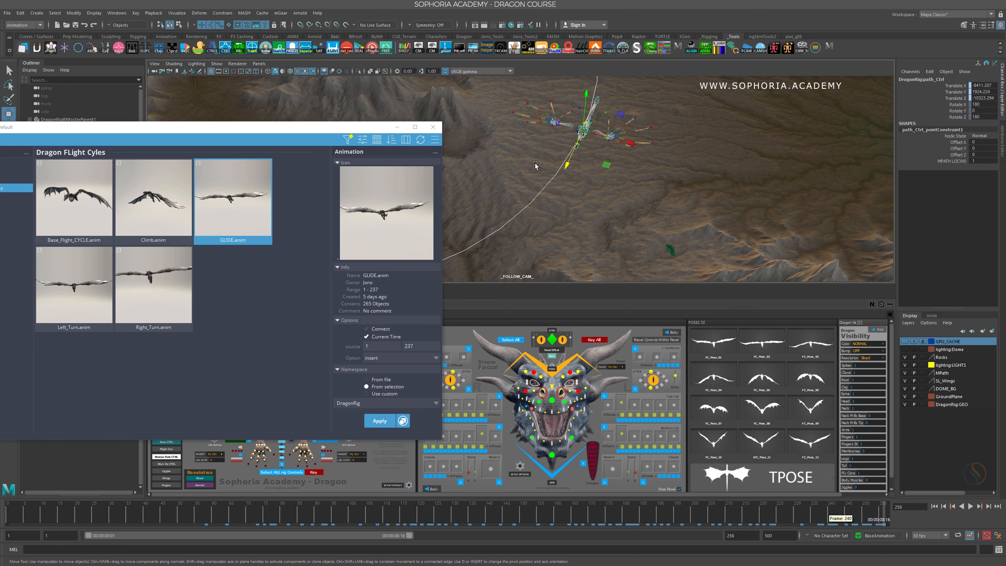
pyautogui.keyDown('alt'); pyautogui.moveTo(535, 164); pyautogui.dragTo(753, 206, button='middle'); pyautogui.keyUp('alt')
pyautogui.keyDown('alt'); pyautogui.moveTo(661, 164); pyautogui.dragTo(739, 153, button='middle'); pyautogui.keyUp('alt')
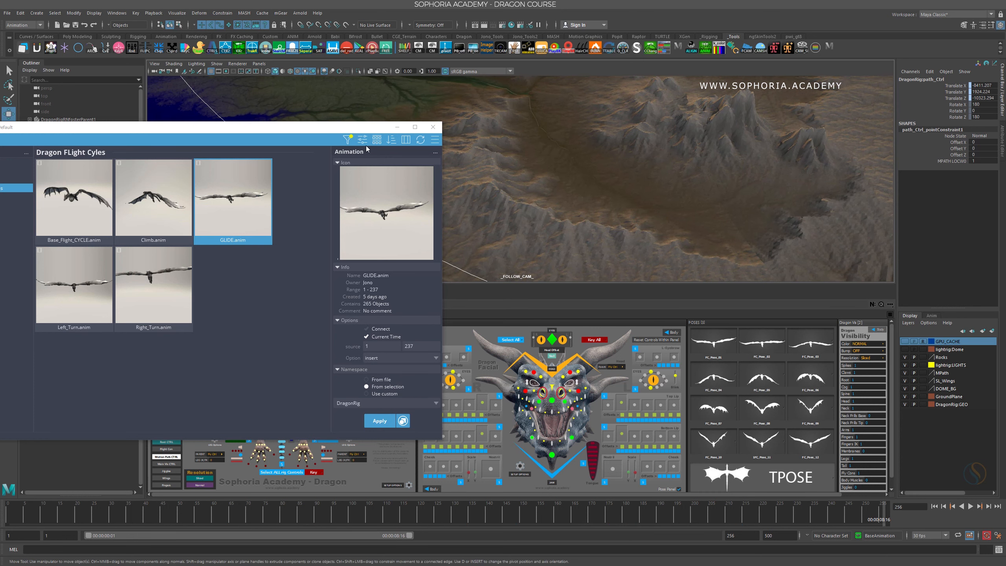
# Step: Minimise the animation library window and play back the flight with the whole path in view
pyautogui.click(397, 127)
pyautogui.keyDown('alt'); pyautogui.moveTo(648, 171); pyautogui.dragTo(632, 154, button='middle'); pyautogui.keyUp('alt')
pyautogui.keyDown('alt'); pyautogui.moveTo(632, 154); pyautogui.dragTo(524, 136, button='right'); pyautogui.keyUp('alt')
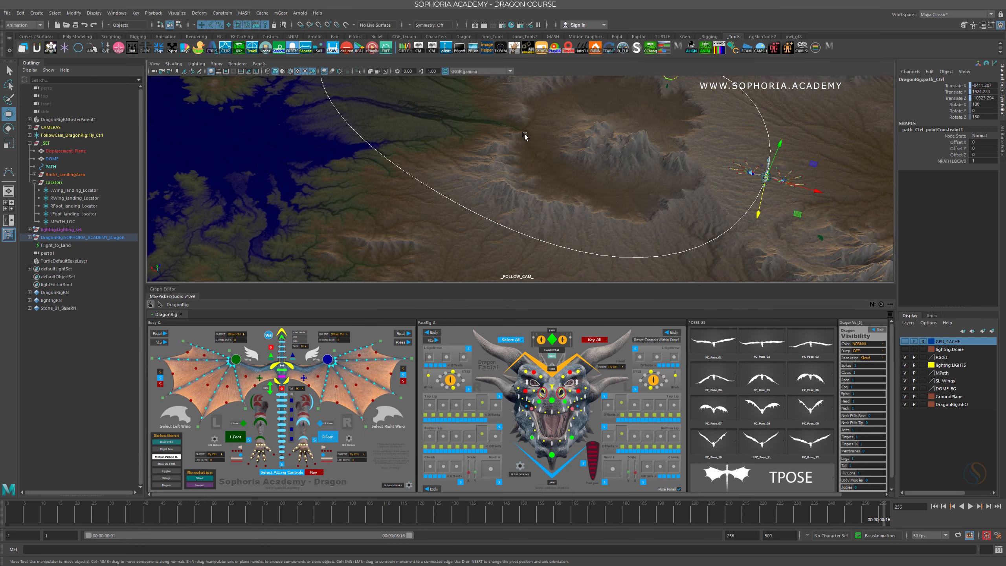
pyautogui.hotkey('alt', 'v')
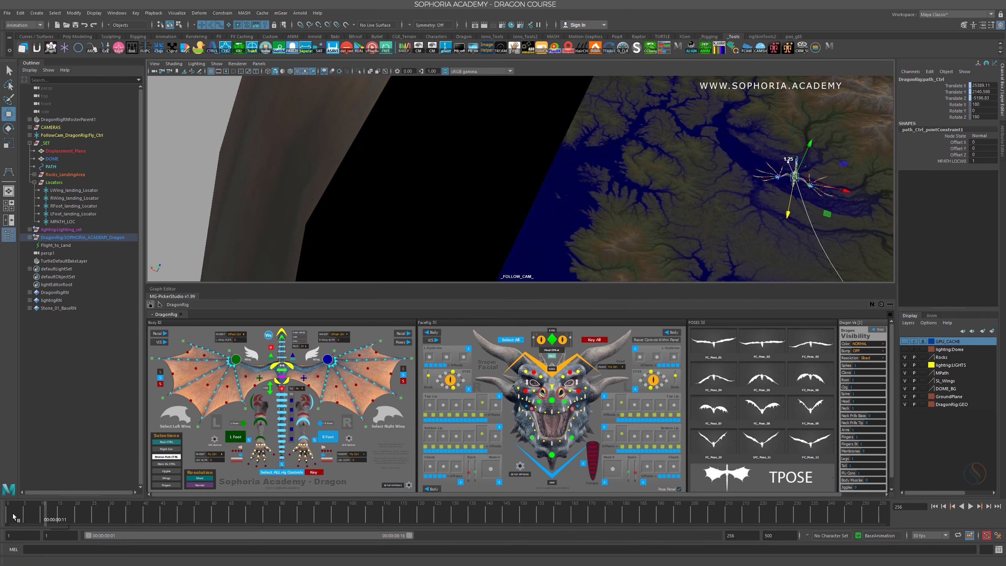
# Step: Stop playback, return to frame 1 and select the dragon's Fly Ctrl in the viewport
pyautogui.hotkey('alt', 'v')
pyautogui.hotkey('alt', 'shift', 'v')
pyautogui.keyDown('alt'); pyautogui.moveTo(722, 199); pyautogui.dragTo(602, 174); pyautogui.keyUp('alt')
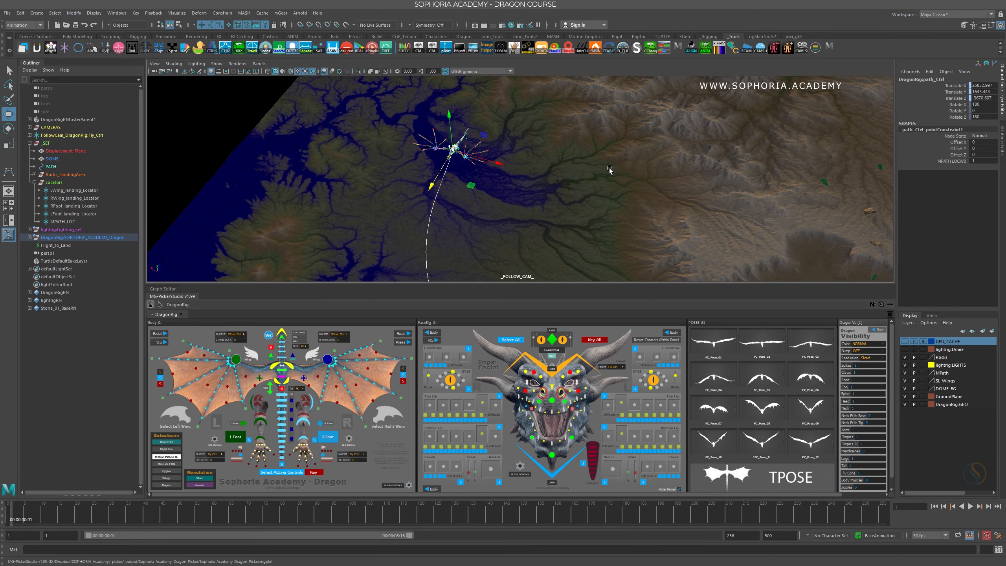
pyautogui.scroll(8, 467, 163)
pyautogui.scroll(-3, 476, 160)
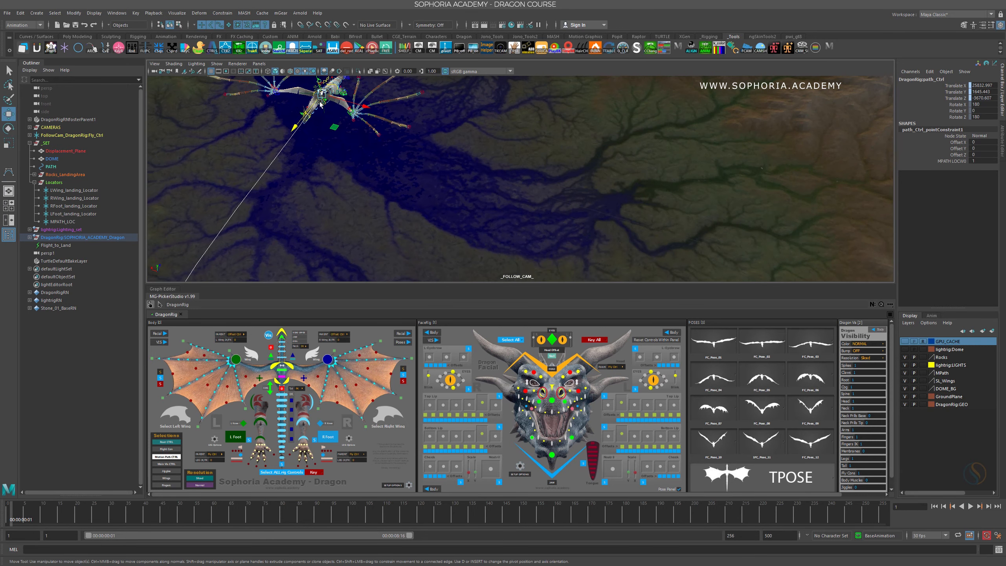
pyautogui.keyDown('alt'); pyautogui.moveTo(312, 115); pyautogui.dragTo(420, 214, button='middle'); pyautogui.keyUp('alt')
pyautogui.scroll(5, 480, 198)
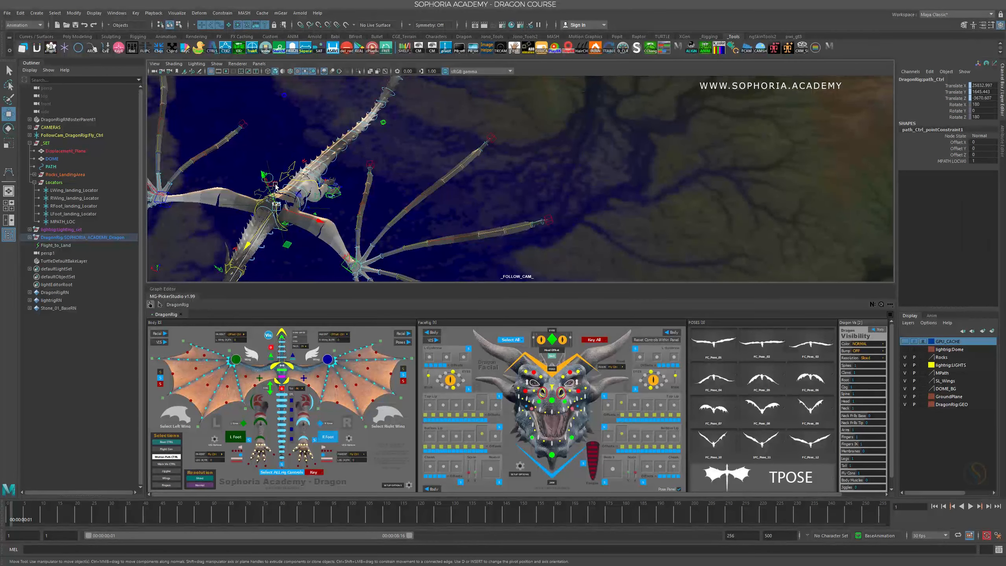
pyautogui.click(300, 184)
pyautogui.press('f')
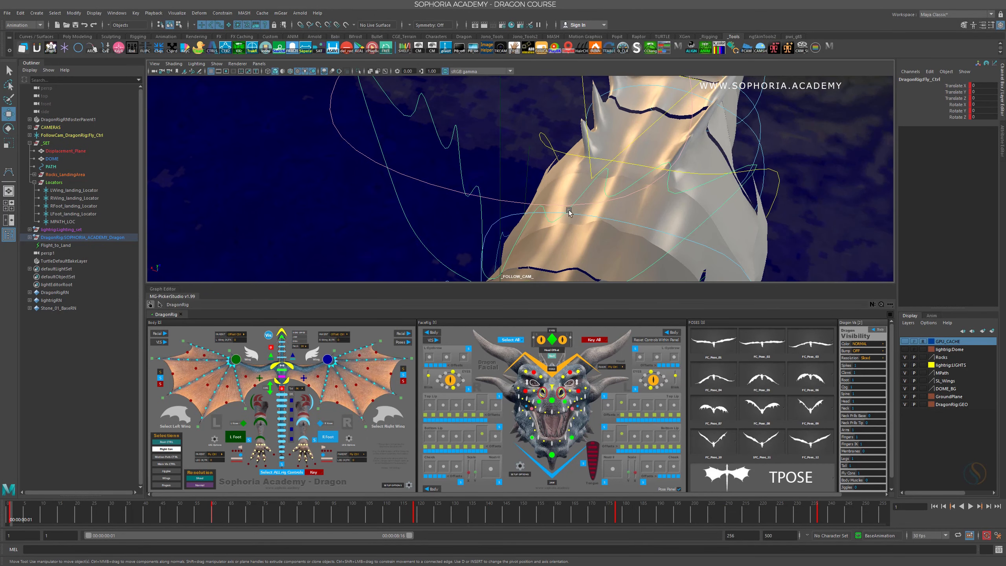
# Step: Collapse the rig picker to enlarge the viewport and activate the Rotate tool on Fly Ctrl
pyautogui.keyDown('alt'); pyautogui.moveTo(568, 214); pyautogui.dragTo(215, 280); pyautogui.keyUp('alt')
pyautogui.scroll(-8, 650, 202)
pyautogui.click(179, 299)
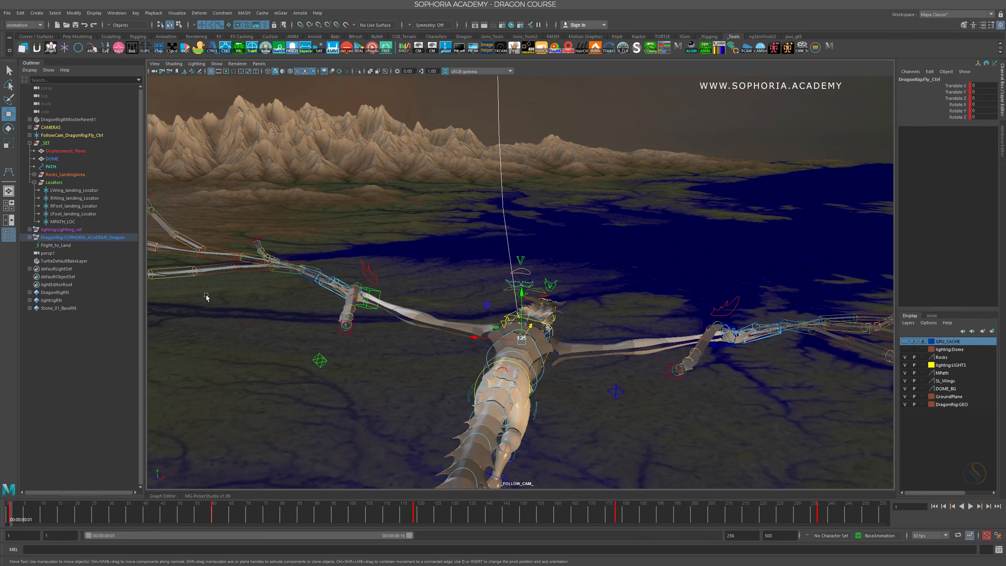
pyautogui.keyDown('alt'); pyautogui.moveTo(569, 348); pyautogui.dragTo(586, 290); pyautogui.keyUp('alt')
pyautogui.press('e')
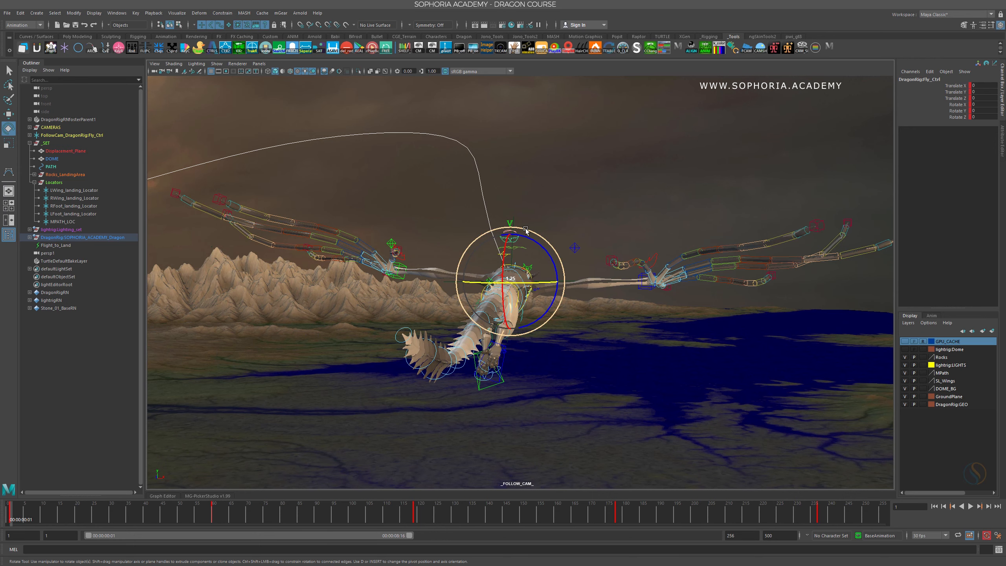
pyautogui.keyDown('alt'); pyautogui.moveTo(521, 285); pyautogui.dragTo(552, 323); pyautogui.keyUp('alt')
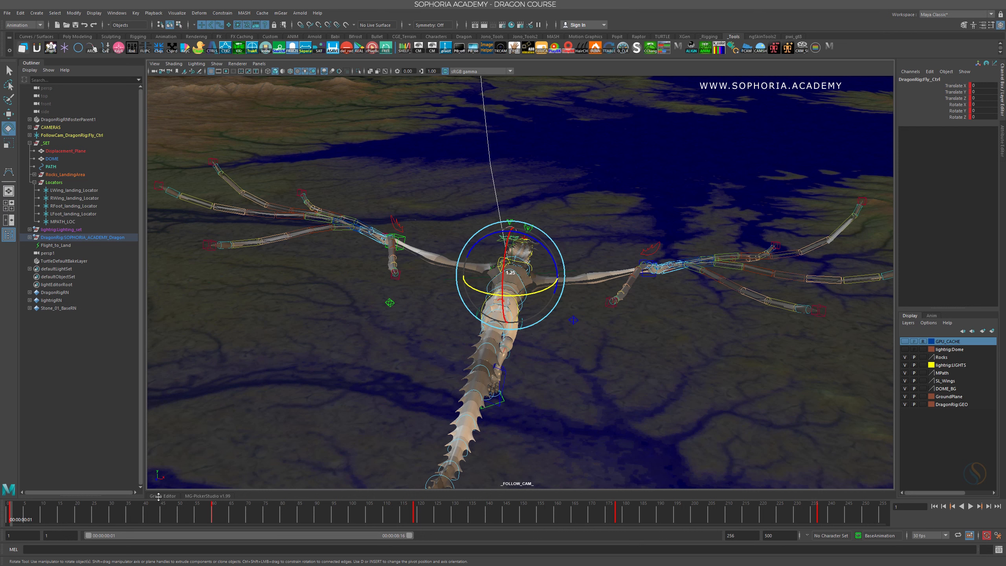
# Step: Delete all of Fly Ctrl's existing animation keys in the Graph Editor and reduce the editor's height
pyautogui.click(158, 495)
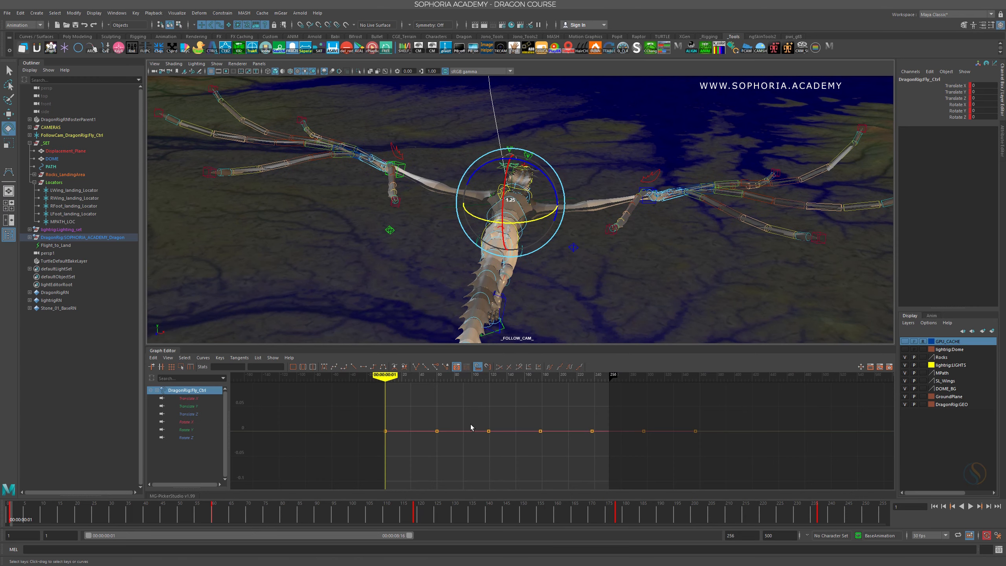
pyautogui.moveTo(387, 412); pyautogui.dragTo(771, 464)
pyautogui.press('Delete')
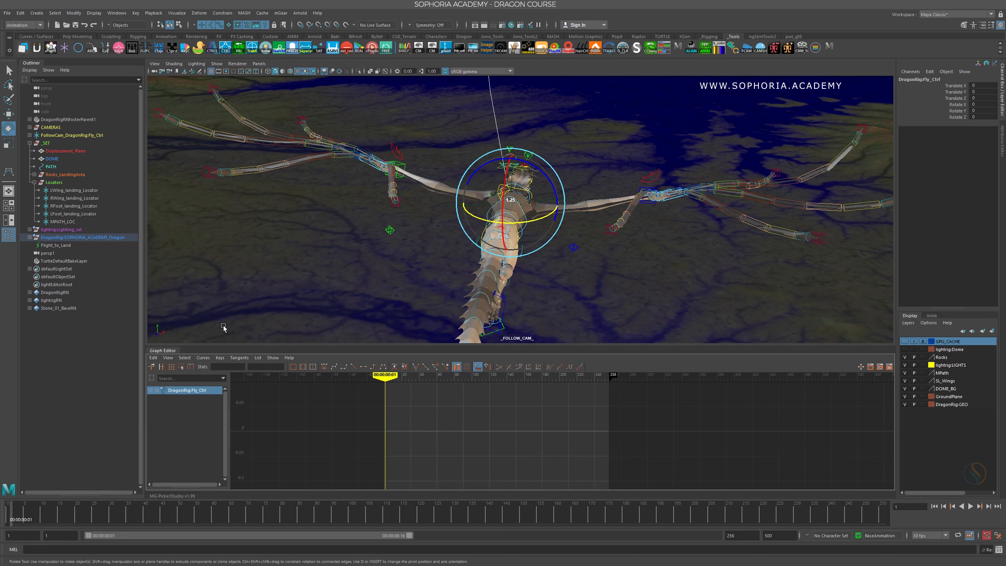
pyautogui.moveTo(193, 347); pyautogui.dragTo(193, 395)
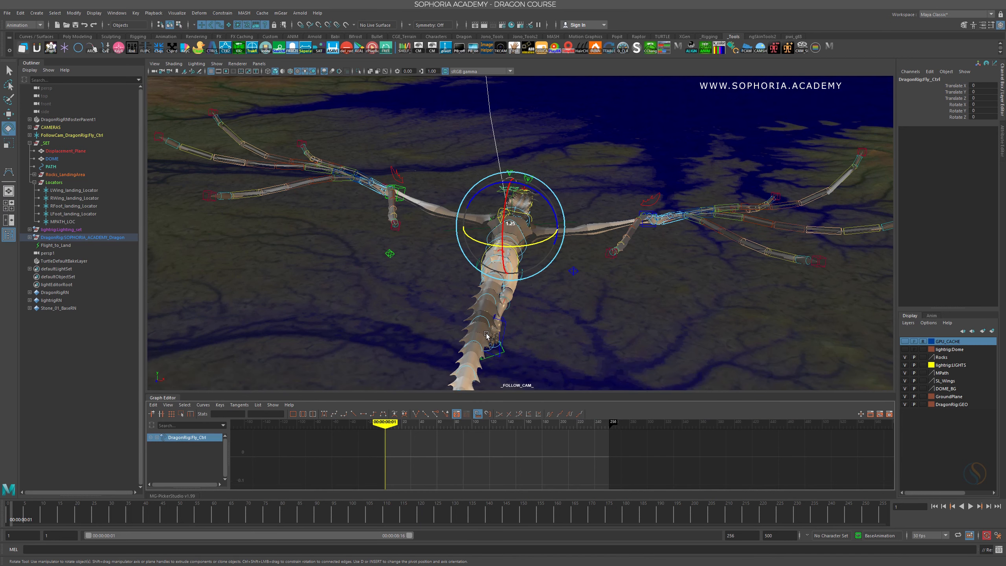
# Step: At frame 1, rotate and key Fly Ctrl to about -13.6 in X and 18.9 in Y, following the flight path
pyautogui.keyDown('alt'); pyautogui.moveTo(540, 276); pyautogui.dragTo(511, 287); pyautogui.keyUp('alt')
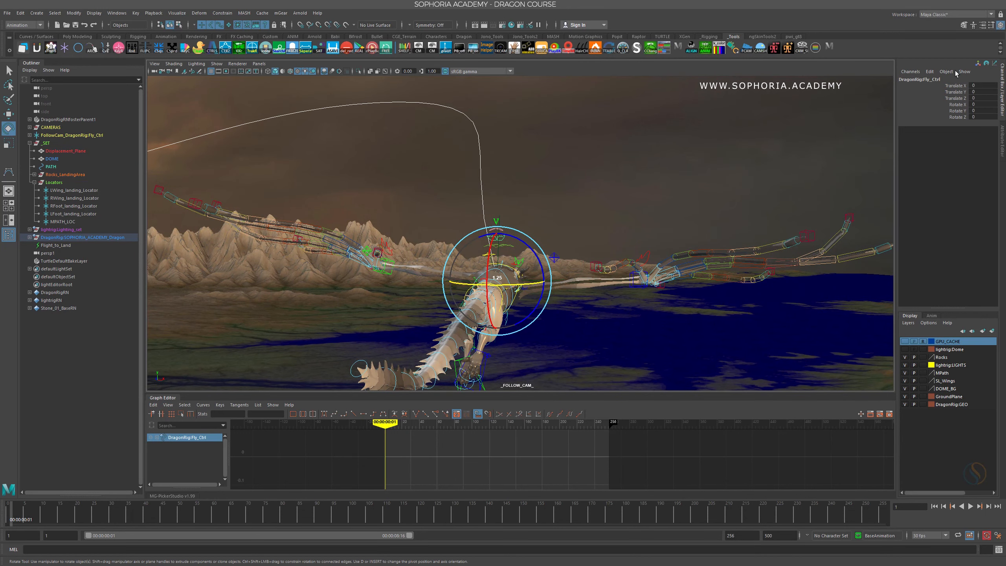
pyautogui.click(515, 282)
pyautogui.moveTo(515, 282)
pyautogui.mouseDown()
pyautogui.moveTo(528, 283)
pyautogui.moveTo(506, 284)
pyautogui.moveTo(516, 284)
pyautogui.mouseUp()
pyautogui.keyDown('alt'); pyautogui.moveTo(519, 284); pyautogui.dragTo(611, 286, button='right'); pyautogui.keyUp('alt')
pyautogui.keyDown('alt'); pyautogui.moveTo(611, 284); pyautogui.dragTo(688, 268); pyautogui.keyUp('alt')
pyautogui.keyDown('alt'); pyautogui.moveTo(690, 267); pyautogui.dragTo(556, 258, button='right'); pyautogui.keyUp('alt')
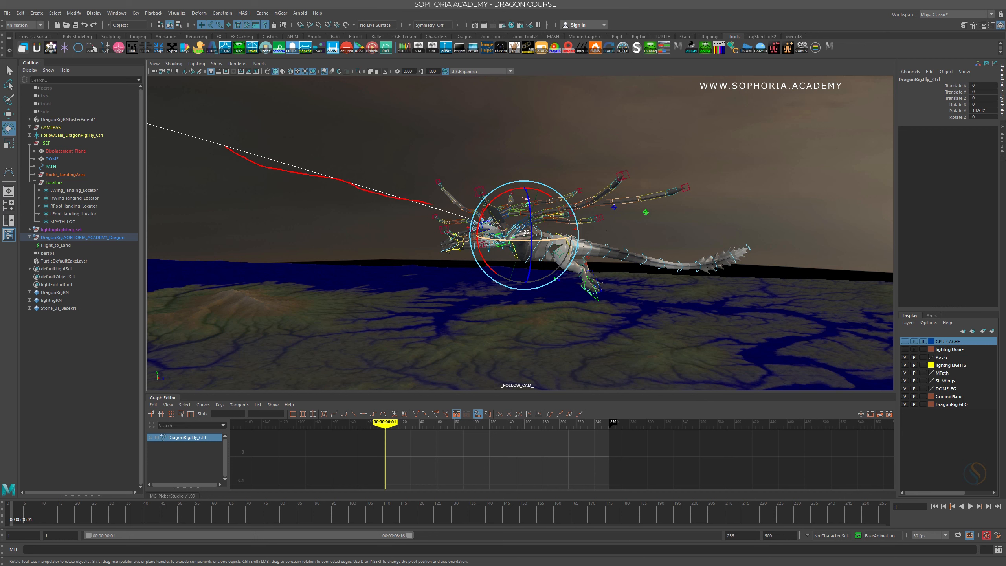
pyautogui.moveTo(495, 226); pyautogui.dragTo(601, 249)
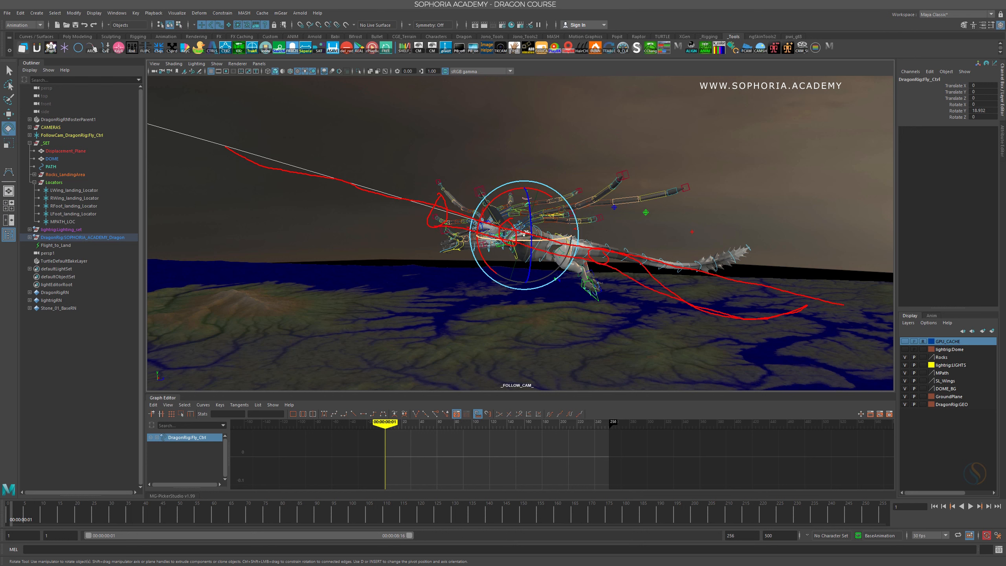
pyautogui.press('Escape')
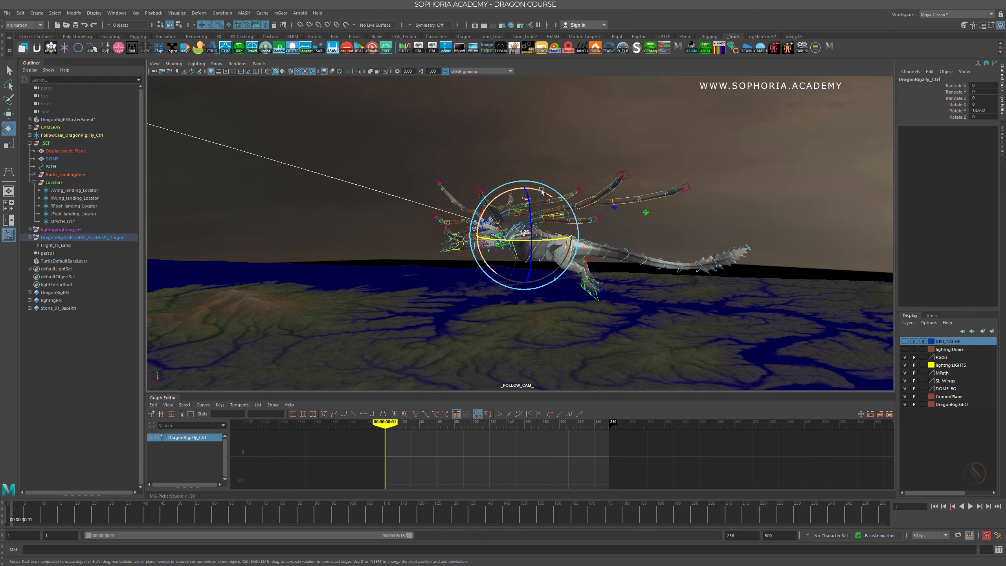
pyautogui.moveTo(542, 192); pyautogui.dragTo(553, 199)
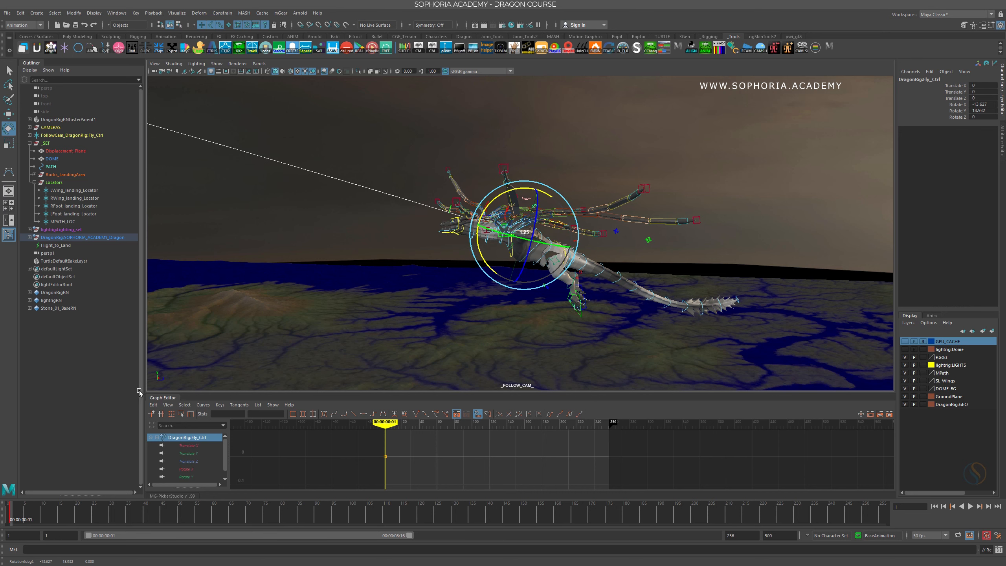
# Step: Play to frame 25 and key Fly Ctrl's rotation at about X -21.3, Y 13.6, Z 3.2
pyautogui.keyDown('alt'); pyautogui.moveTo(659, 240); pyautogui.dragTo(569, 239); pyautogui.keyUp('alt')
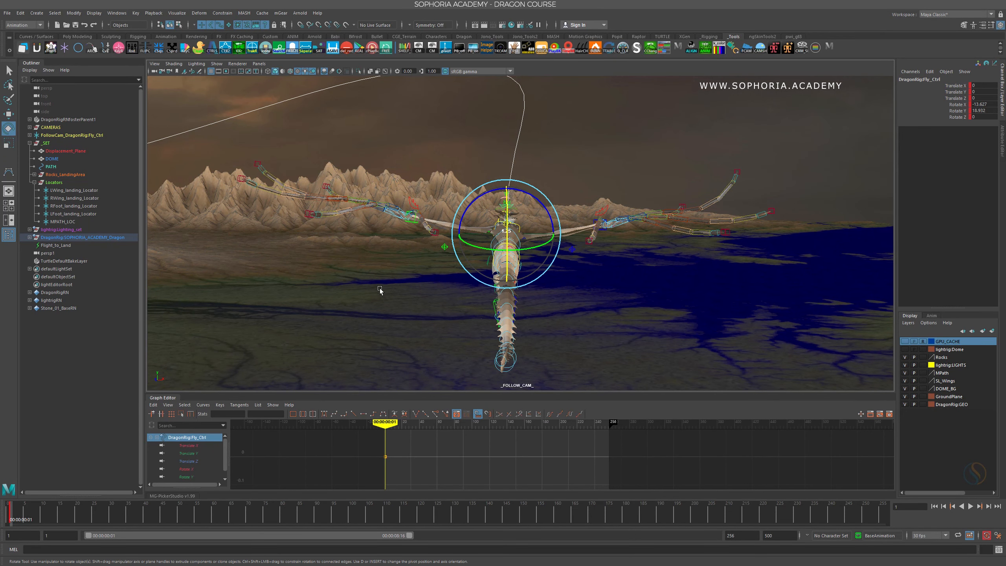
pyautogui.hotkey('alt', 'v')
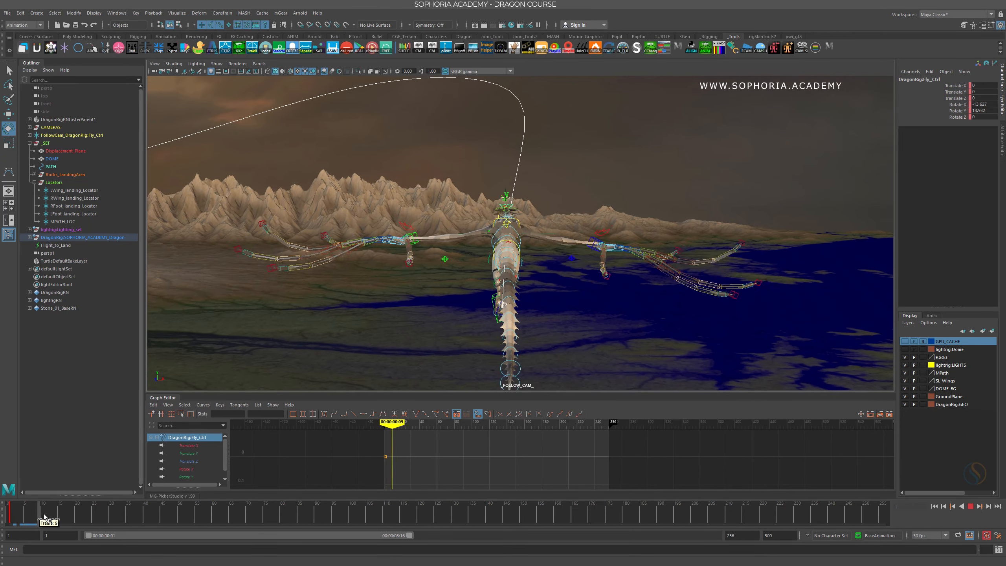
pyautogui.click(95, 517)
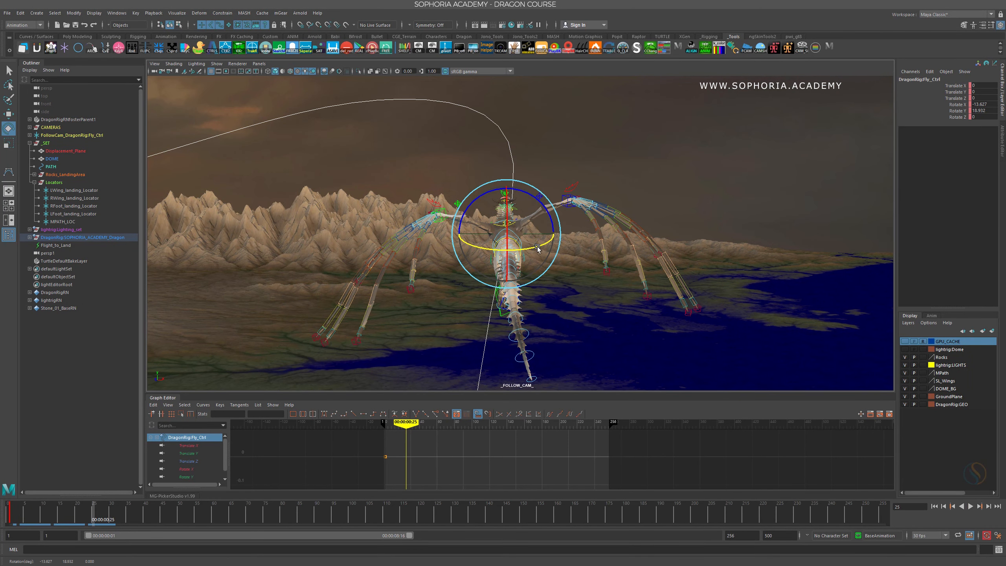
pyautogui.moveTo(537, 248); pyautogui.dragTo(508, 206)
pyautogui.moveTo(588, 252)
pyautogui.keyDown('alt'); pyautogui.mouseDown()
pyautogui.moveTo(596, 208)
pyautogui.moveTo(595, 217)
pyautogui.moveTo(540, 227)
pyautogui.moveTo(542, 241)
pyautogui.moveTo(580, 254)
pyautogui.mouseUp(); pyautogui.keyUp('alt')
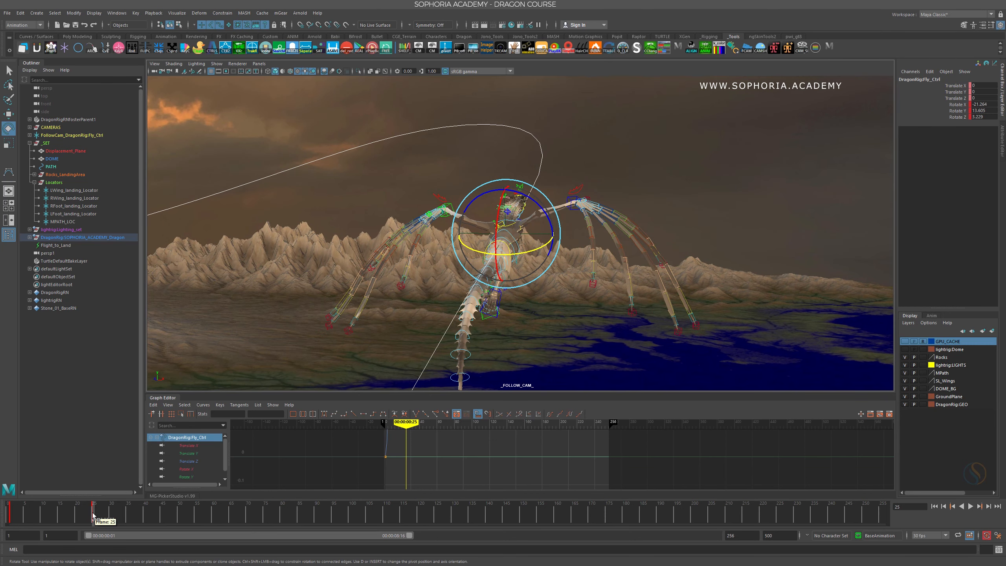
# Step: At frame 60, bank Fly Ctrl to about X -33.3, Y 16.2, Z -28.1 and frame its curves in the Graph Editor
pyautogui.moveTo(92, 516); pyautogui.dragTo(213, 516)
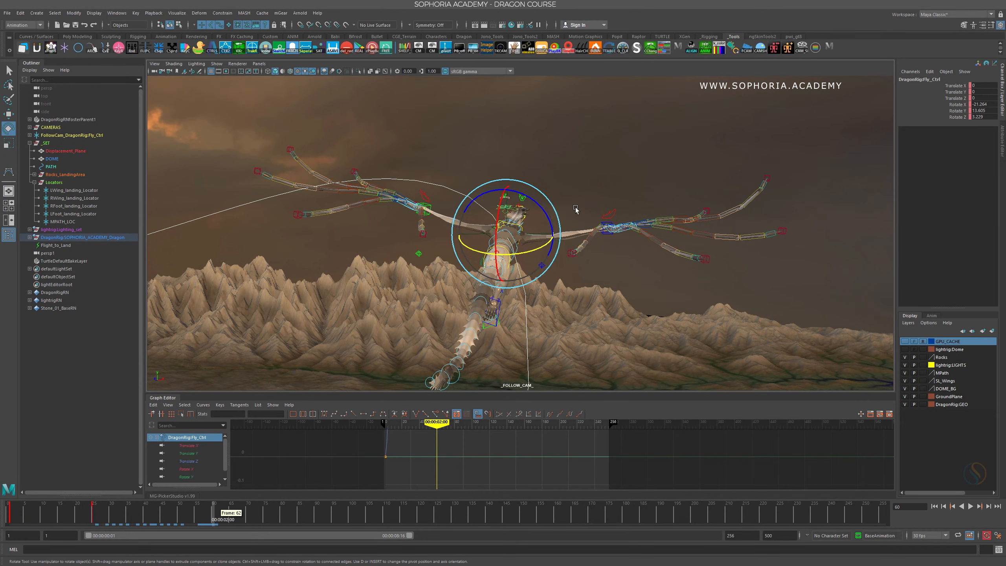
pyautogui.keyDown('alt'); pyautogui.moveTo(576, 210); pyautogui.dragTo(555, 255, button='right'); pyautogui.keyUp('alt')
pyautogui.keyDown('alt'); pyautogui.moveTo(554, 255); pyautogui.dragTo(519, 251); pyautogui.keyUp('alt')
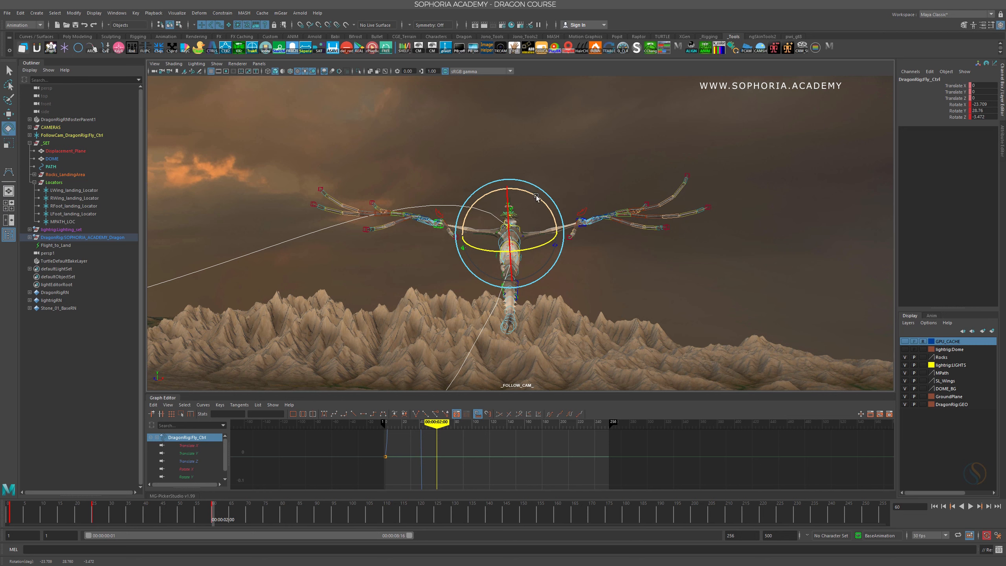
pyautogui.moveTo(537, 198); pyautogui.dragTo(505, 195)
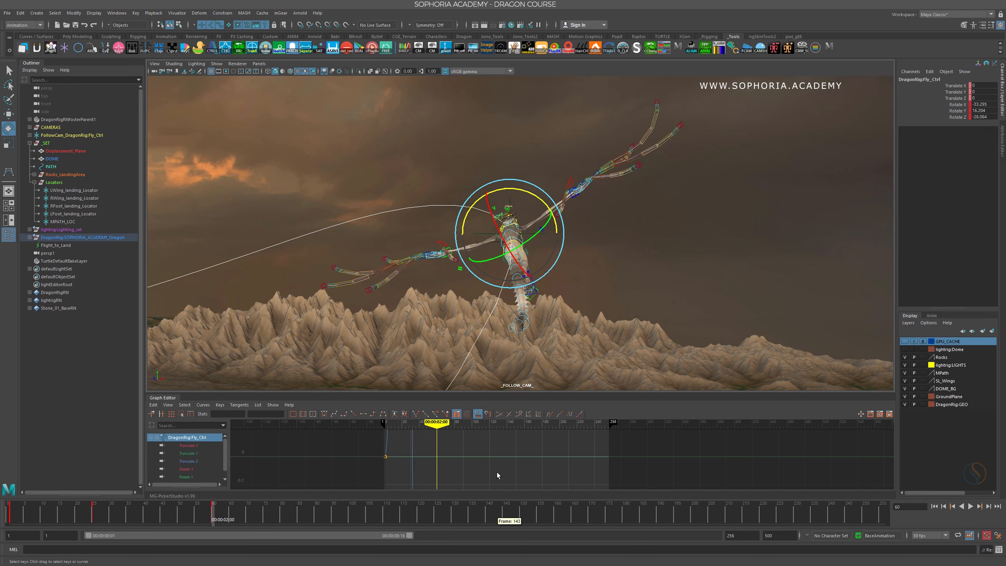
pyautogui.press('a')
pyautogui.keyDown('alt'); pyautogui.moveTo(673, 447); pyautogui.dragTo(600, 443, button='right'); pyautogui.keyUp('alt')
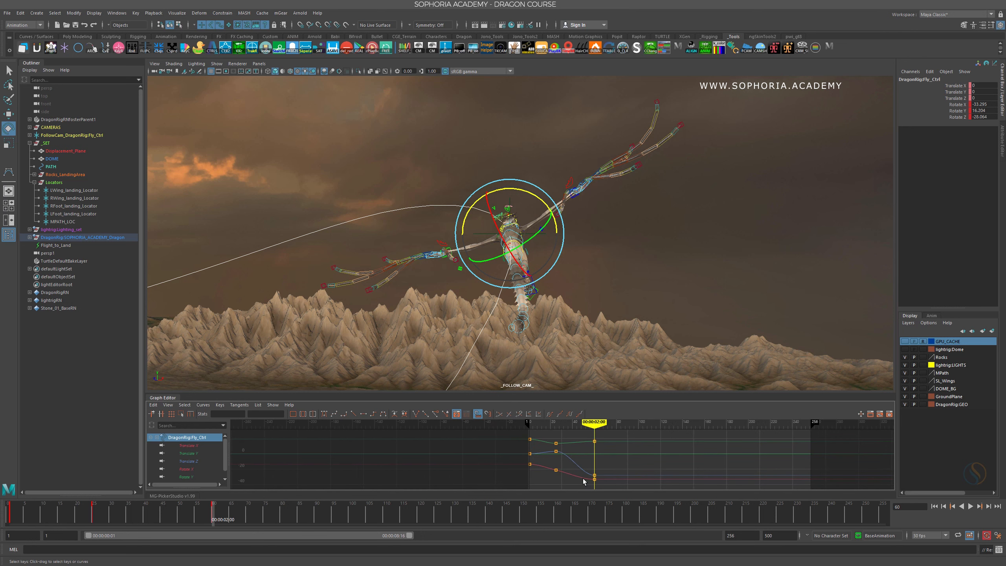
# Step: At frame 90, rotate Fly Ctrl to about X -43.6, Y 40.1, Z -49.2 to align the dragon with the path
pyautogui.moveTo(186, 512); pyautogui.dragTo(316, 512)
pyautogui.keyDown('alt'); pyautogui.moveTo(602, 349); pyautogui.dragTo(609, 315); pyautogui.keyUp('alt')
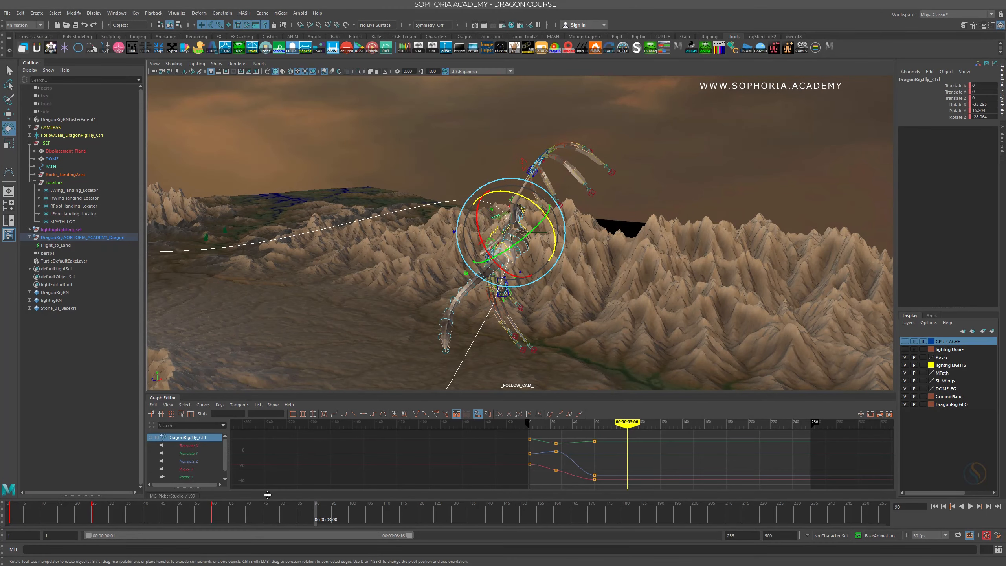
pyautogui.moveTo(219, 515); pyautogui.dragTo(316, 514)
pyautogui.moveTo(528, 234); pyautogui.dragTo(666, 246)
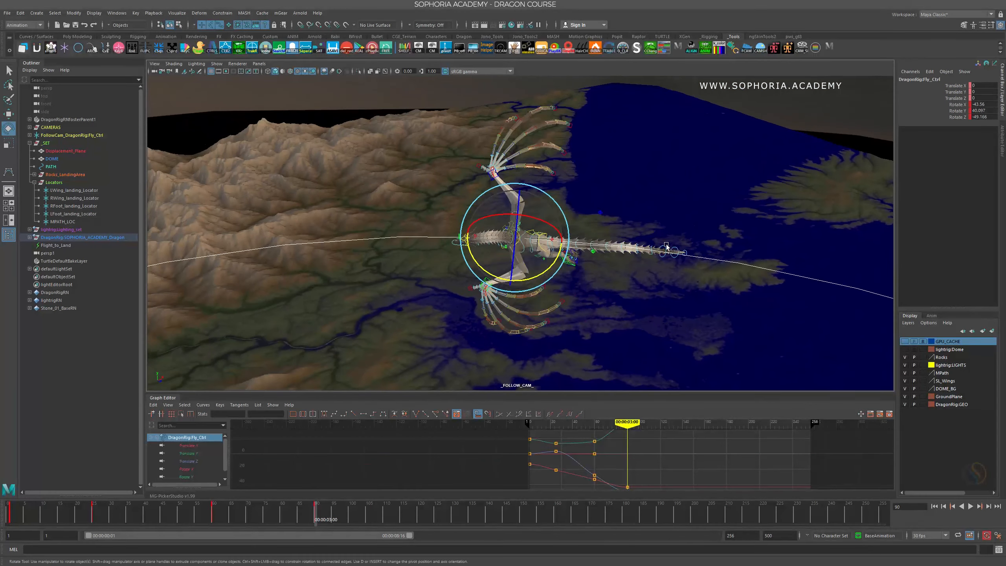
pyautogui.moveTo(545, 271); pyautogui.dragTo(513, 260)
pyautogui.keyDown('alt'); pyautogui.moveTo(526, 267); pyautogui.dragTo(585, 271); pyautogui.keyUp('alt')
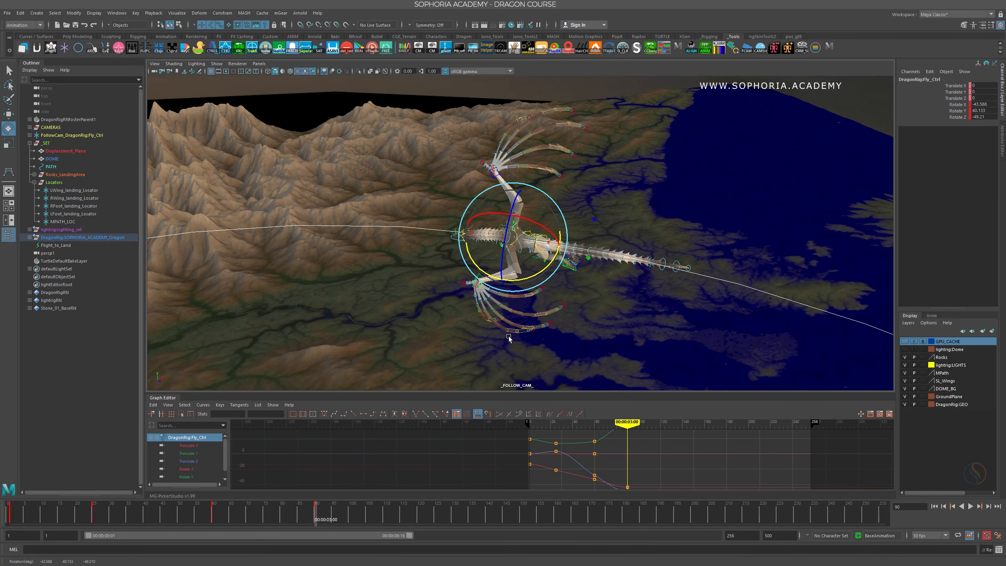
# Step: Review the motion, then at frame 120 rotate Fly Ctrl to about X -71.3, Y 56.2, Z -85.5
pyautogui.scroll(-5, 506, 440)
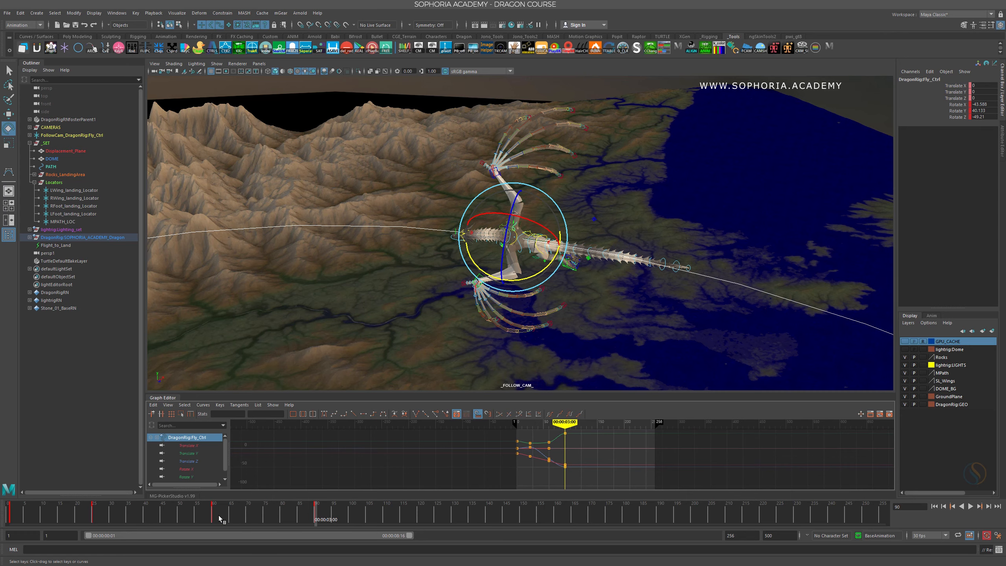
pyautogui.moveTo(219, 516)
pyautogui.mouseDown()
pyautogui.moveTo(316, 528)
pyautogui.moveTo(294, 517)
pyautogui.mouseUp()
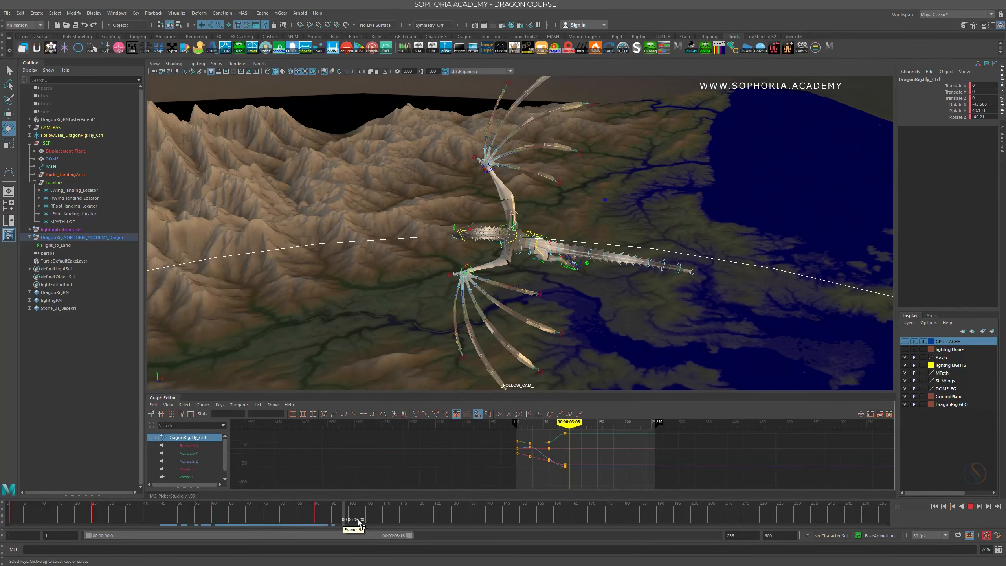
pyautogui.moveTo(358, 523); pyautogui.dragTo(420, 511)
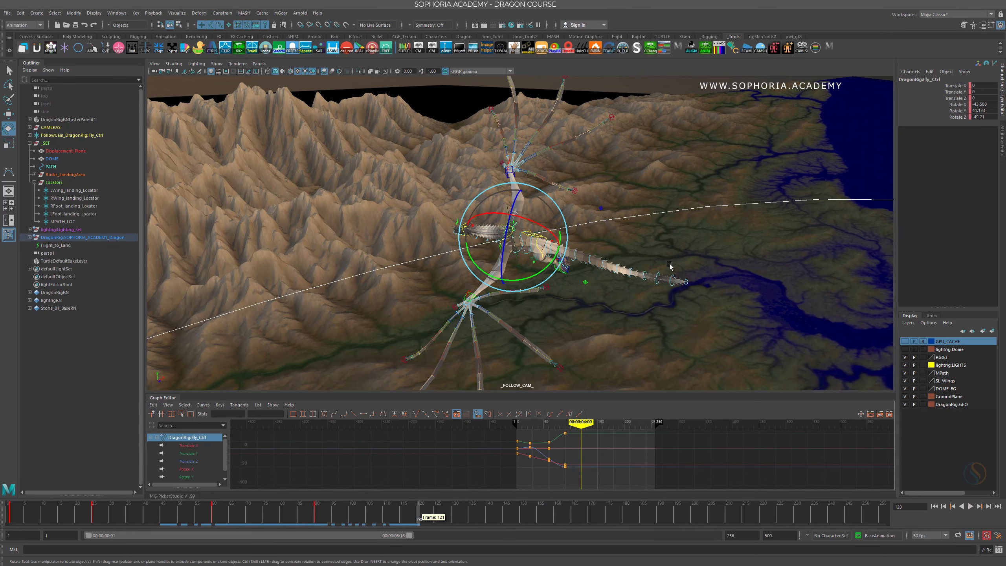
pyautogui.keyDown('alt'); pyautogui.moveTo(670, 266); pyautogui.dragTo(542, 220); pyautogui.keyUp('alt')
pyautogui.keyDown('alt'); pyautogui.moveTo(616, 233); pyautogui.dragTo(596, 268); pyautogui.keyUp('alt')
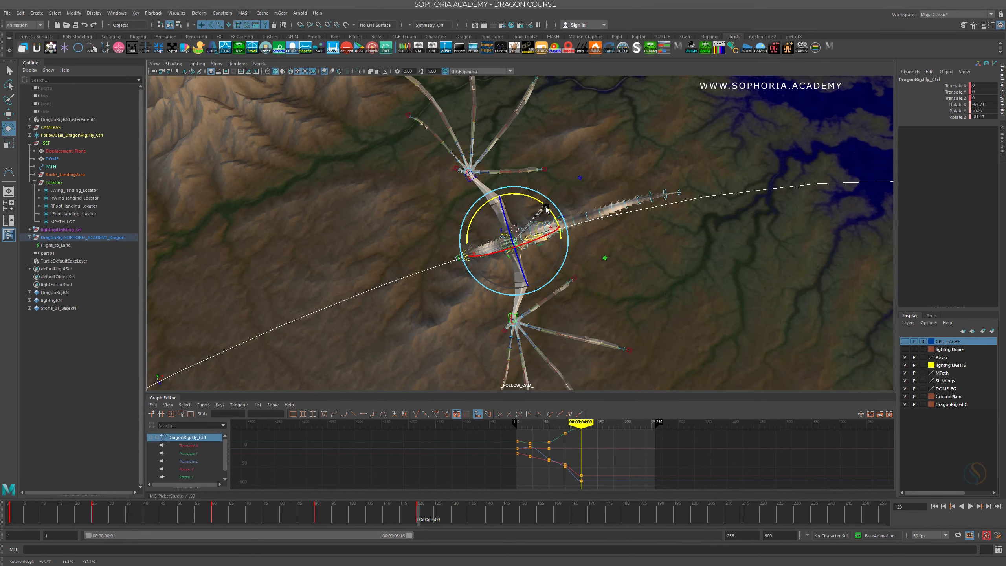
# Step: At frame 150, rotate Fly Ctrl to about X -90.2, Y 58.2, Z -107.9 and check its alignment from the side
pyautogui.moveTo(319, 512); pyautogui.dragTo(521, 511)
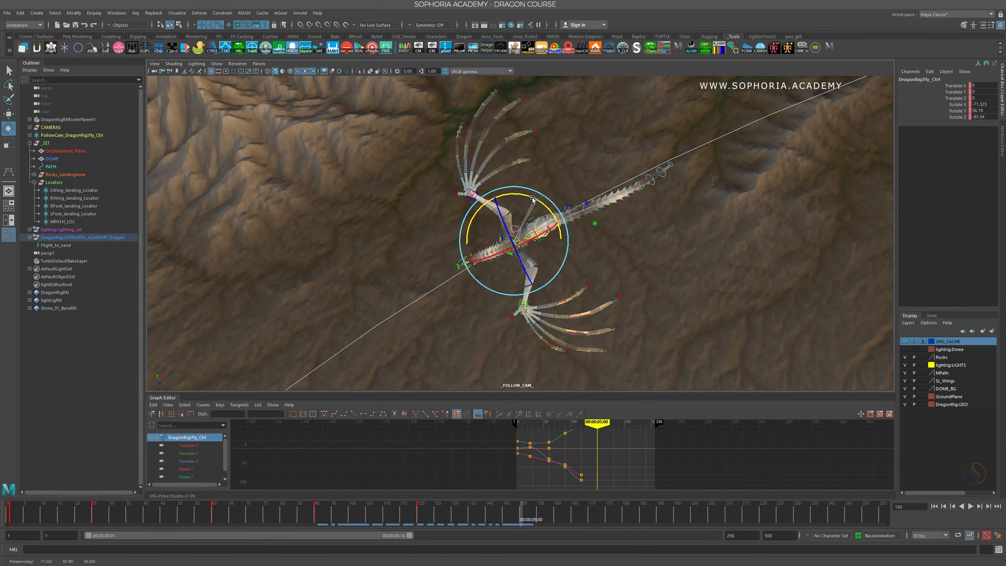
pyautogui.moveTo(531, 197); pyautogui.dragTo(530, 197)
pyautogui.keyDown('alt'); pyautogui.moveTo(610, 253); pyautogui.dragTo(546, 254); pyautogui.keyUp('alt')
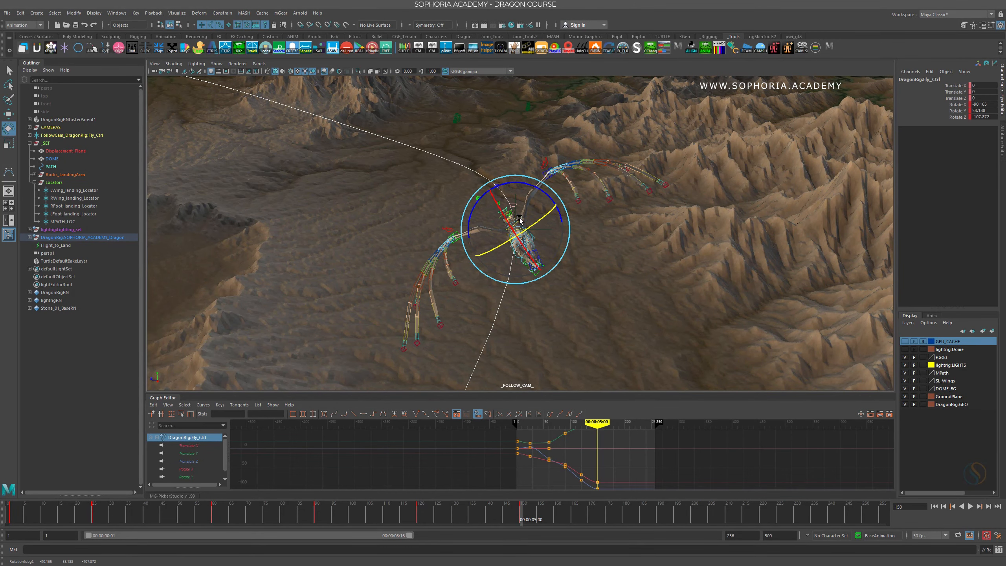
pyautogui.keyDown('alt'); pyautogui.moveTo(520, 220); pyautogui.dragTo(658, 242); pyautogui.keyUp('alt')
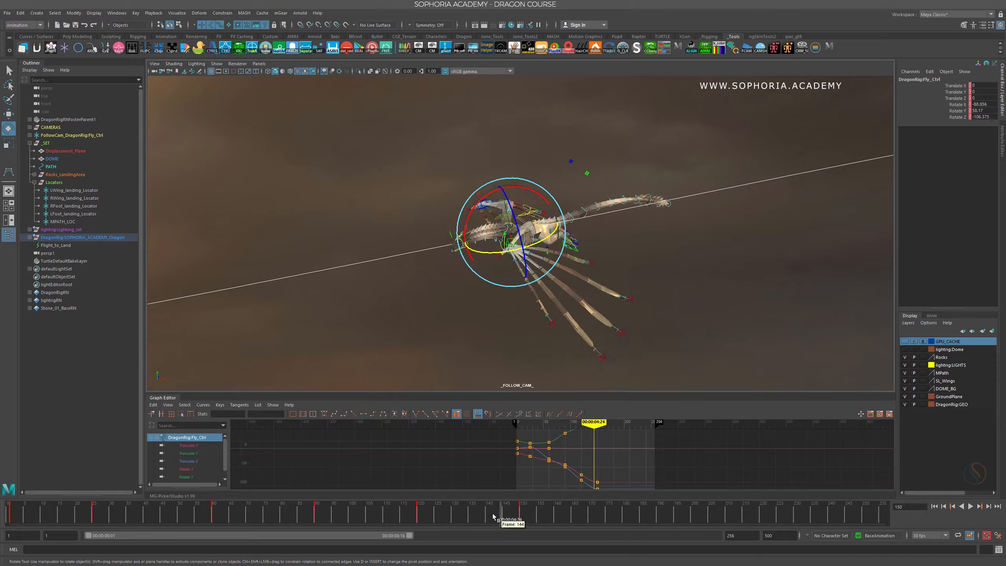